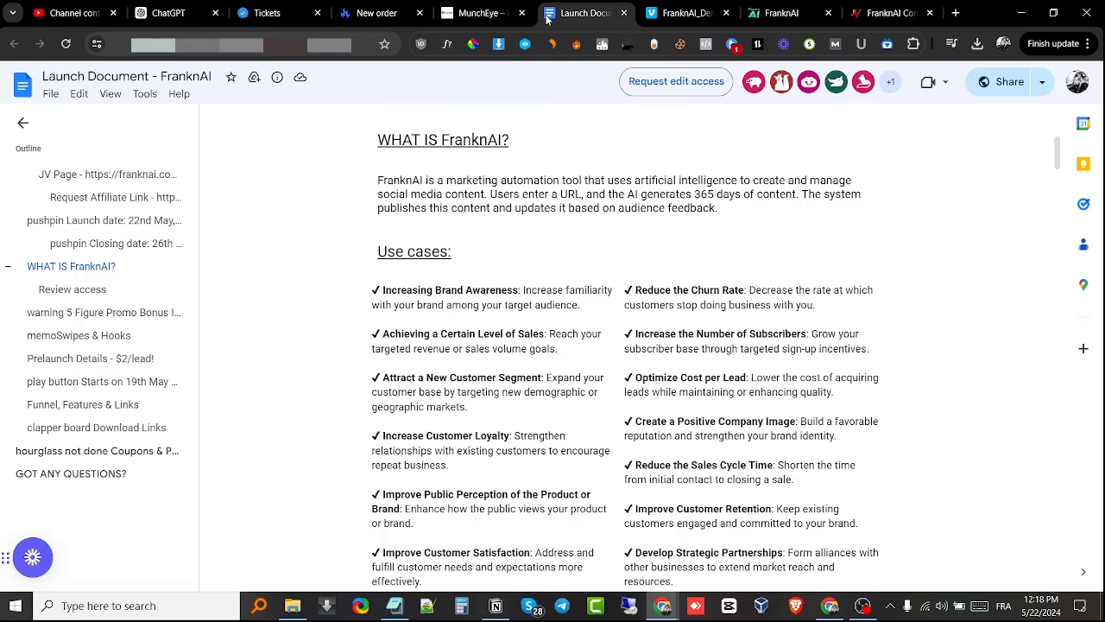
Step: Look over the FranknAI dashboard, the MunchEye launch listings and the FranknAI demo video page, ending on the dashboard
left_click(787, 19)
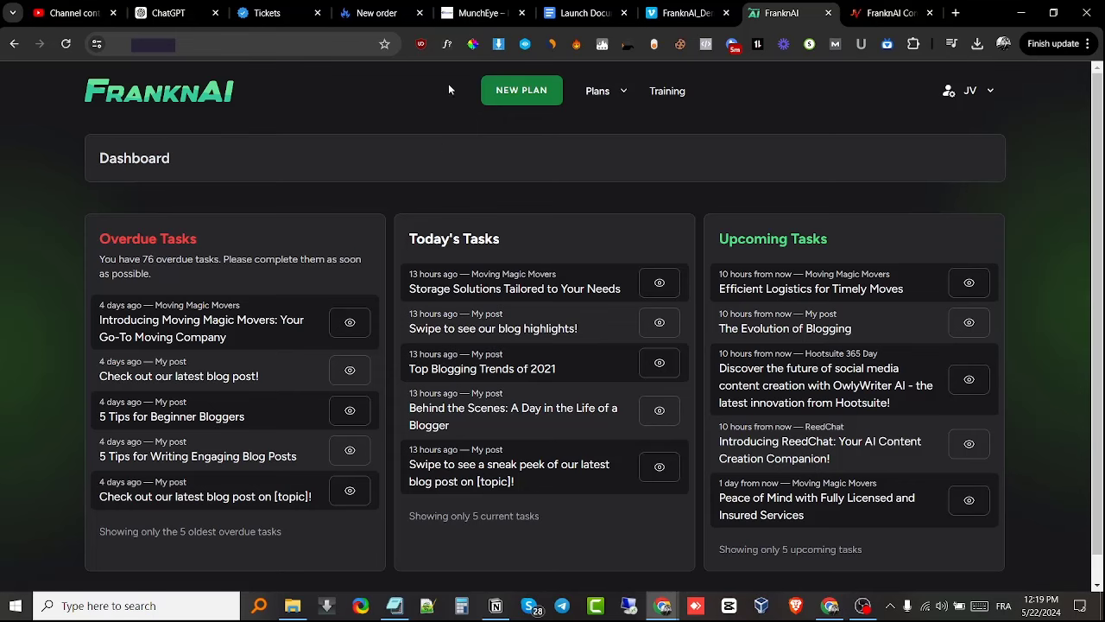
left_click(467, 16)
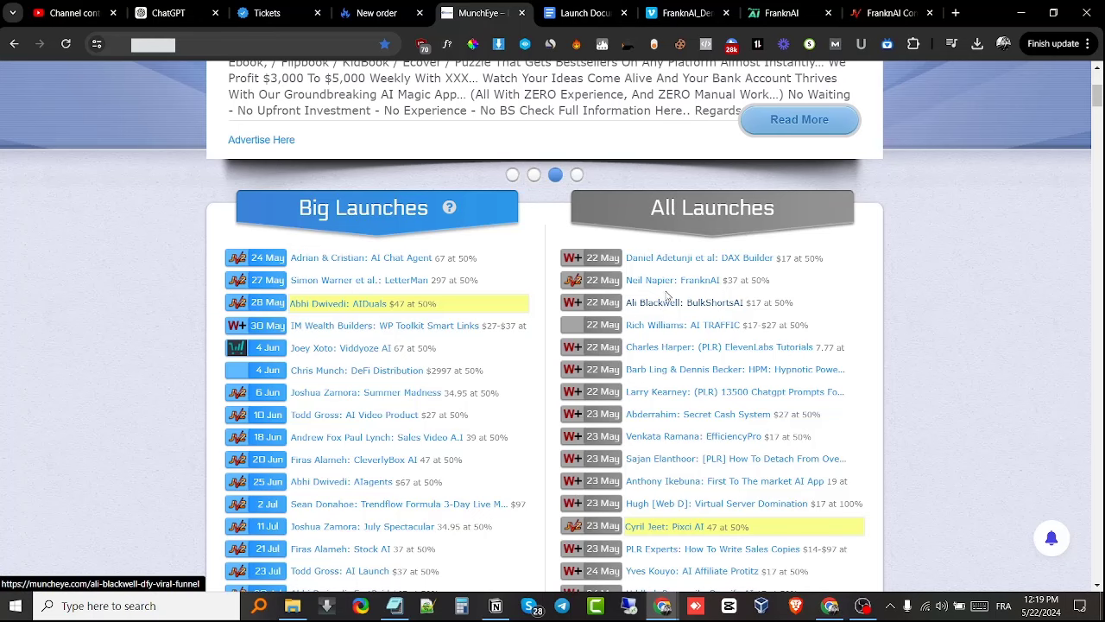
left_click(647, 12)
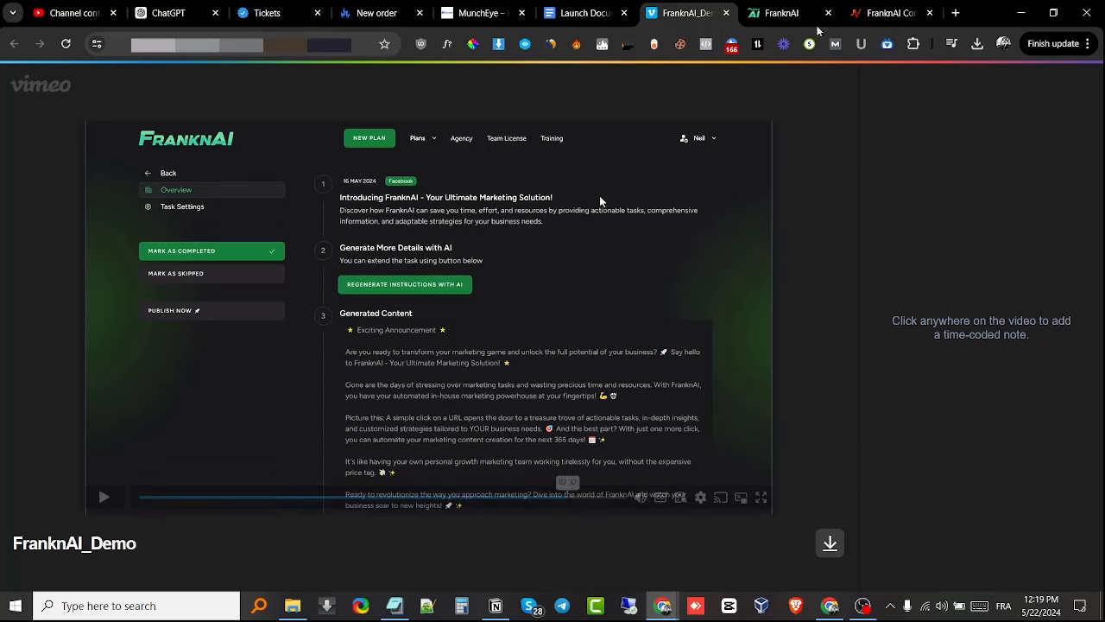
left_click(781, 12)
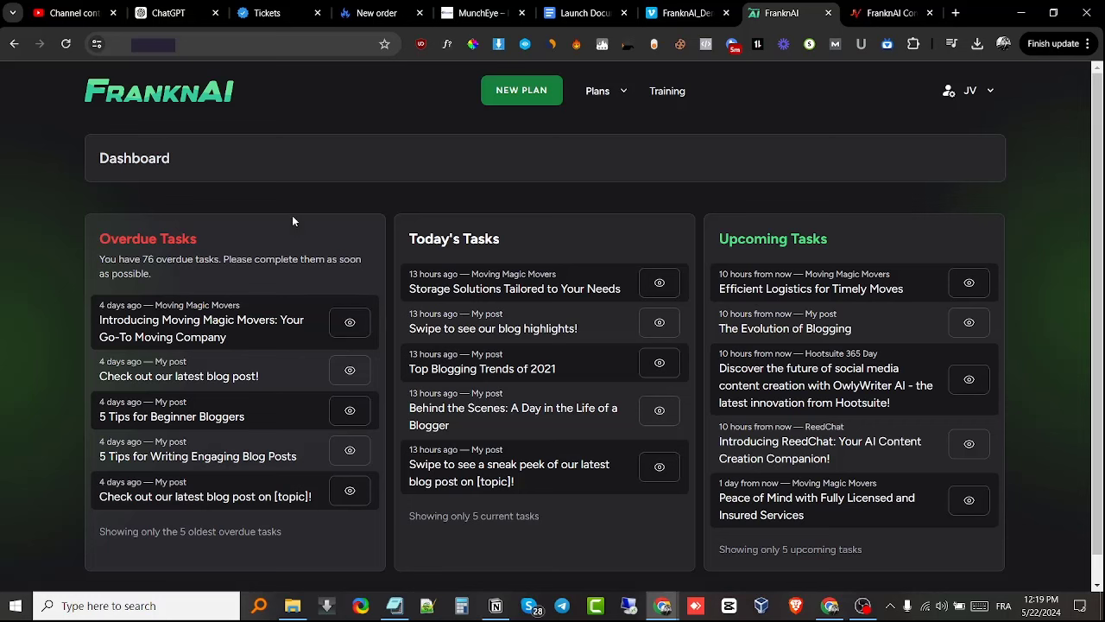
Step: Start a new plan and name it FranknAI, copying the product name from the launch document's "WHAT IS FranknAI?" heading
left_click(496, 98)
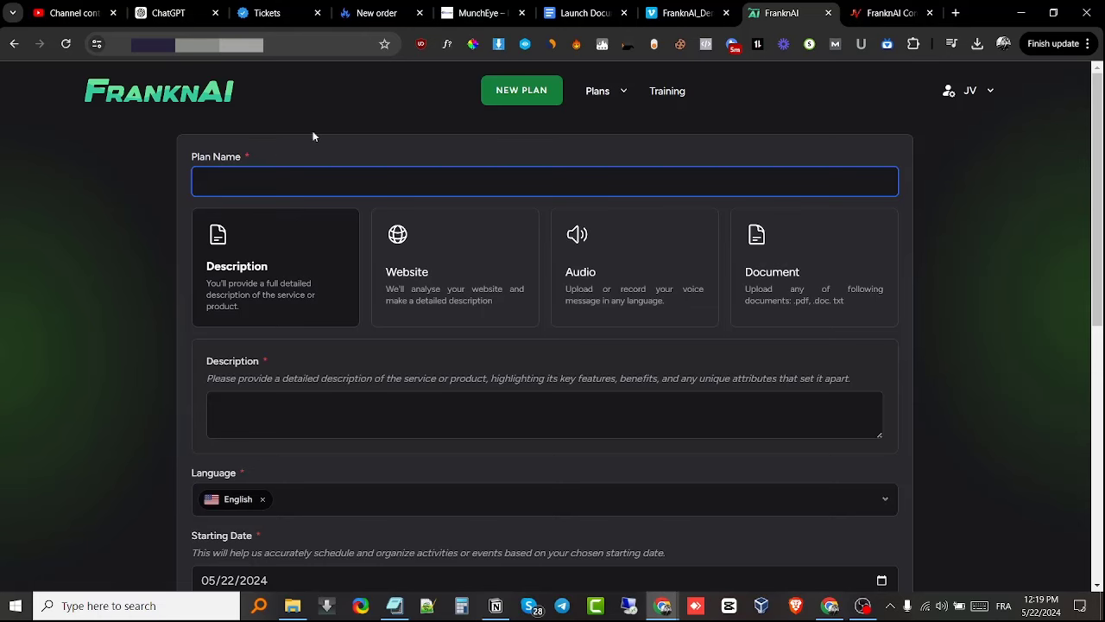
left_click(561, 13)
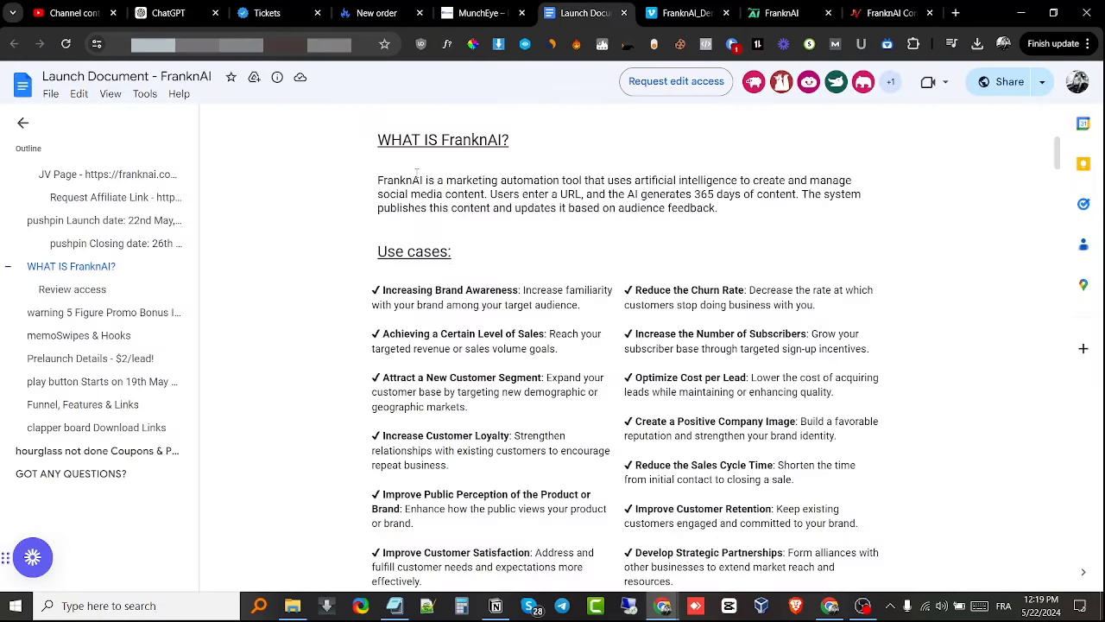
left_click_drag(506, 140, 440, 140)
right_click(446, 138)
left_click(471, 151)
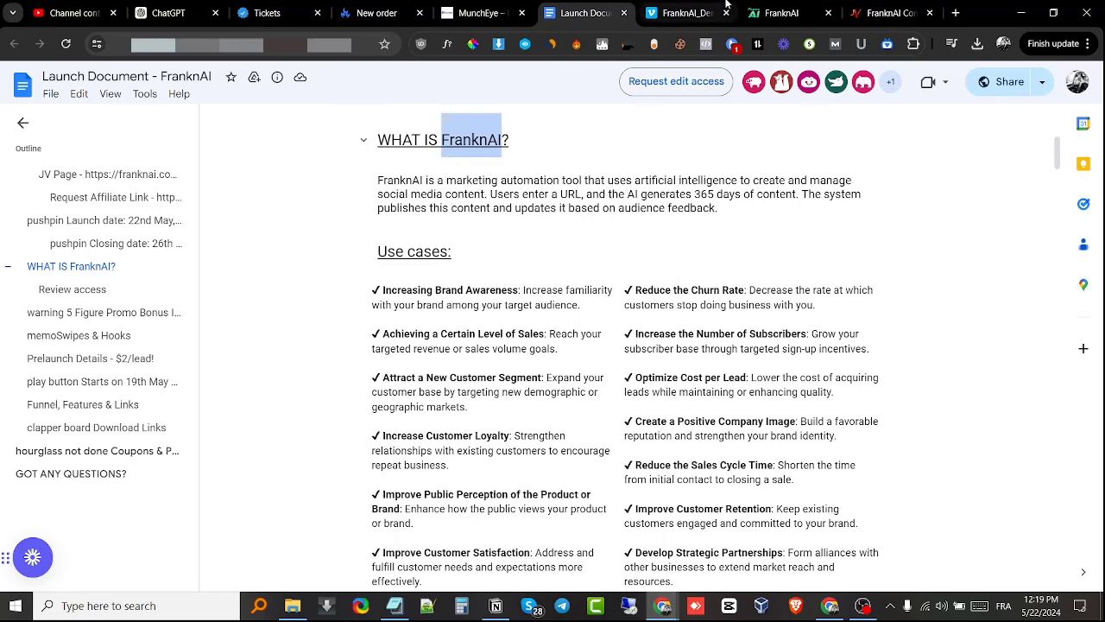
left_click(759, 11)
right_click(299, 183)
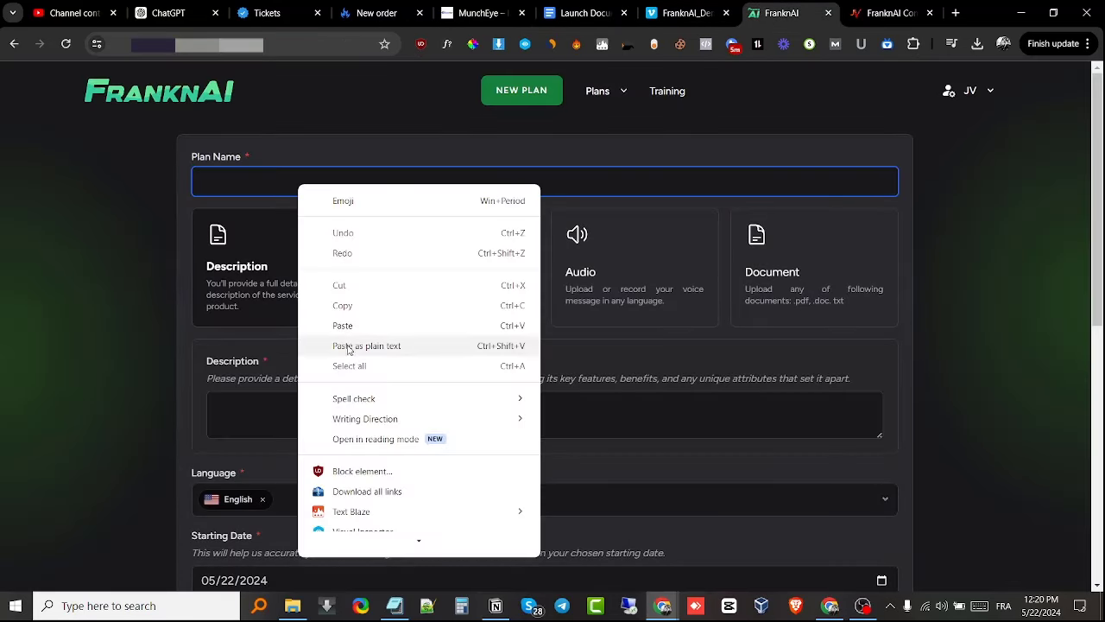
left_click(342, 323)
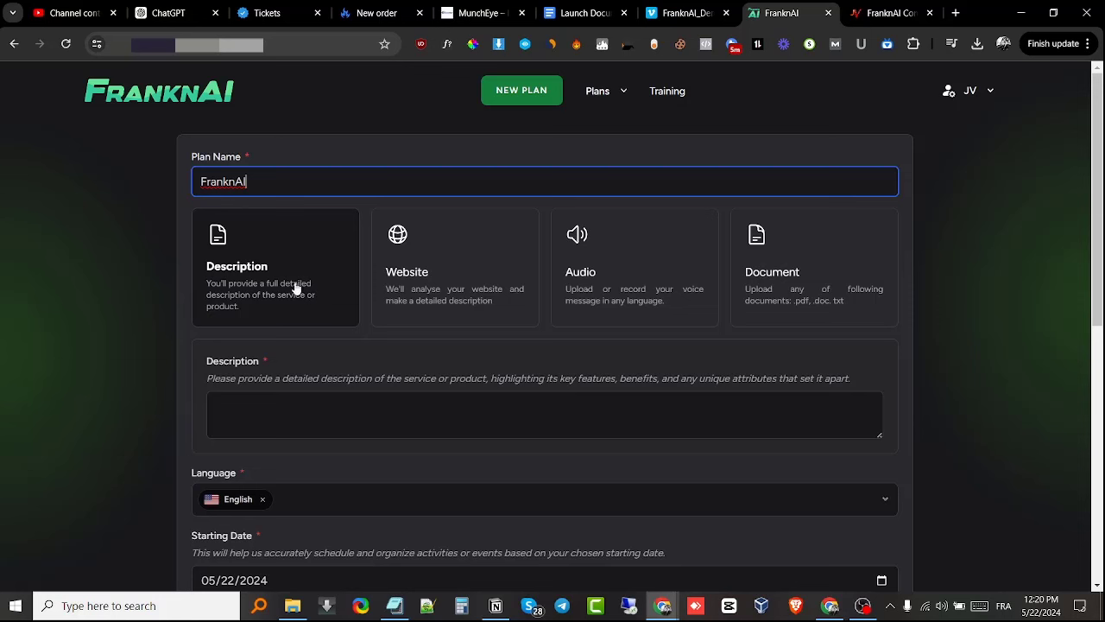
Step: Examine what the Website, Audio and Document source types ask for, ending with Description as the plan's source
left_click(281, 400)
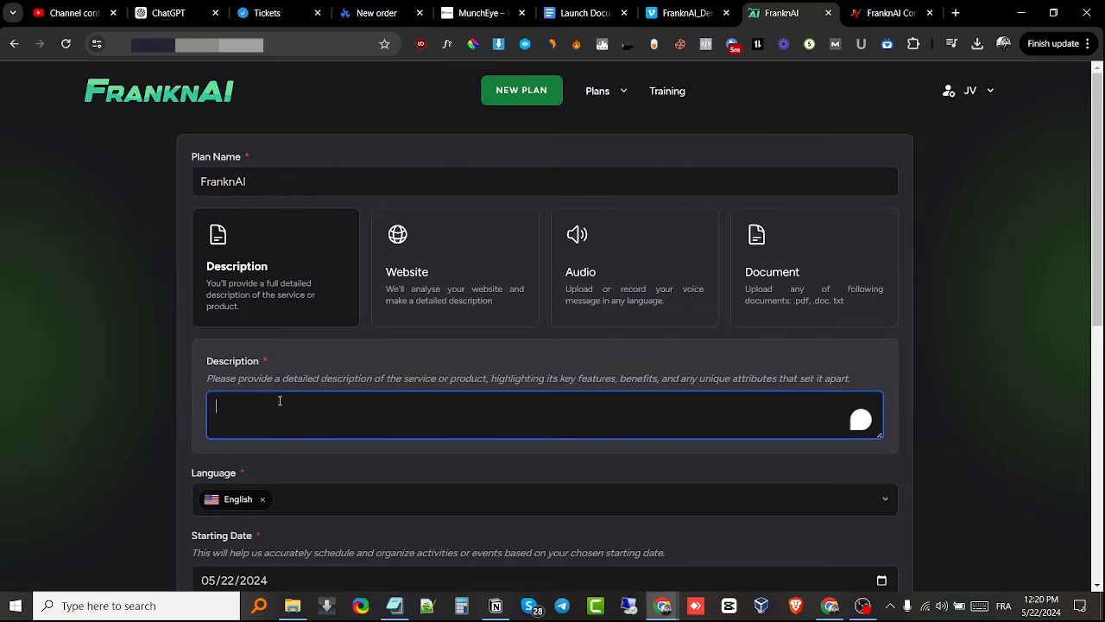
left_click(426, 374)
left_click(440, 282)
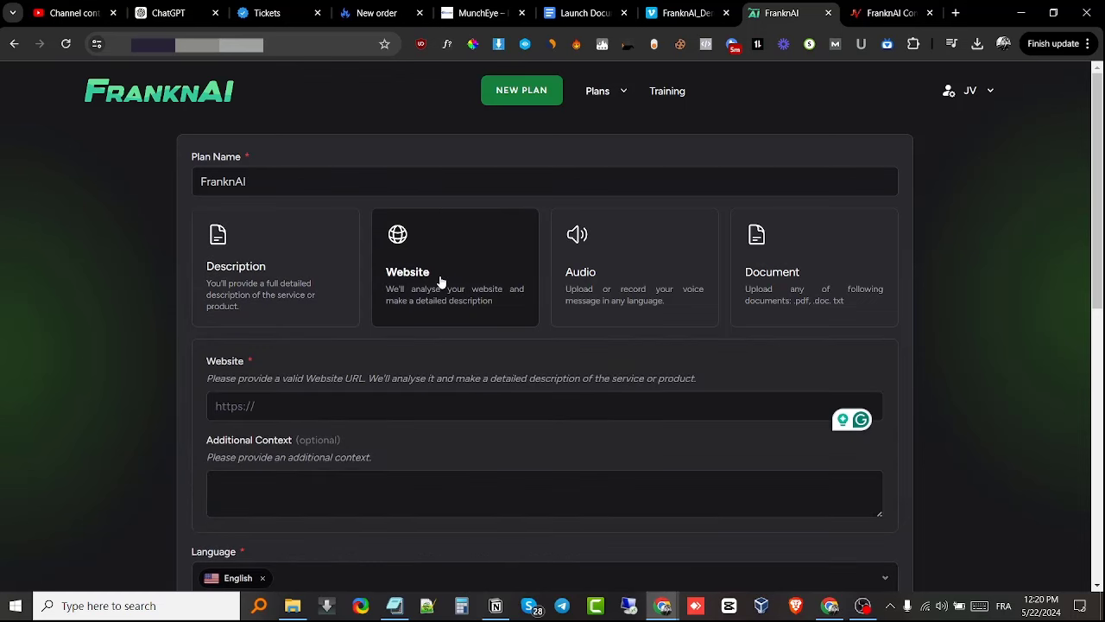
left_click(268, 400)
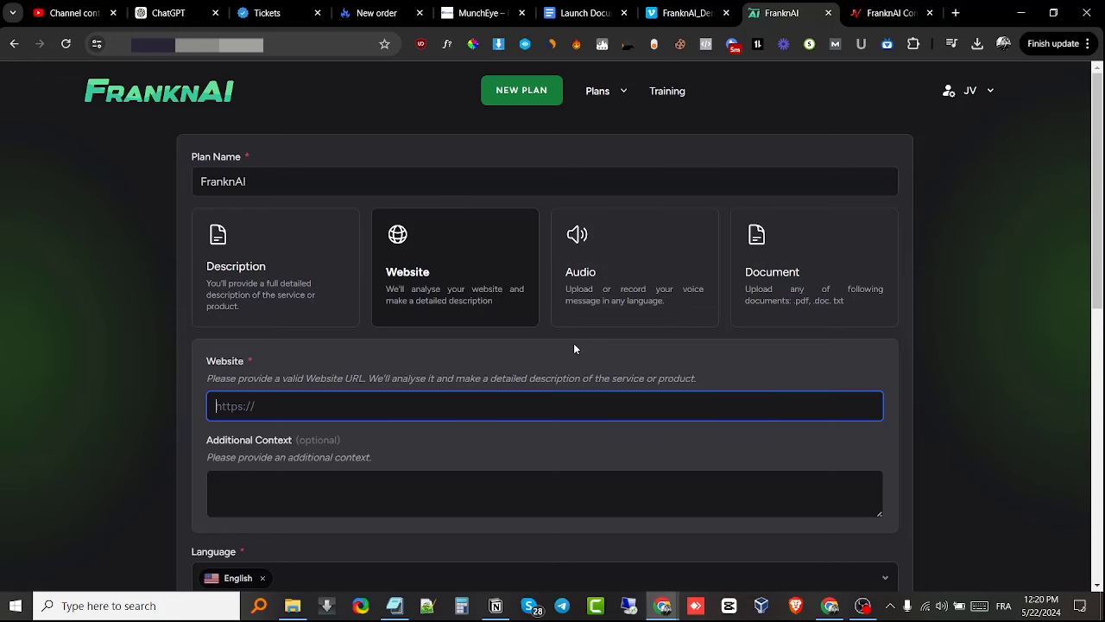
left_click(652, 306)
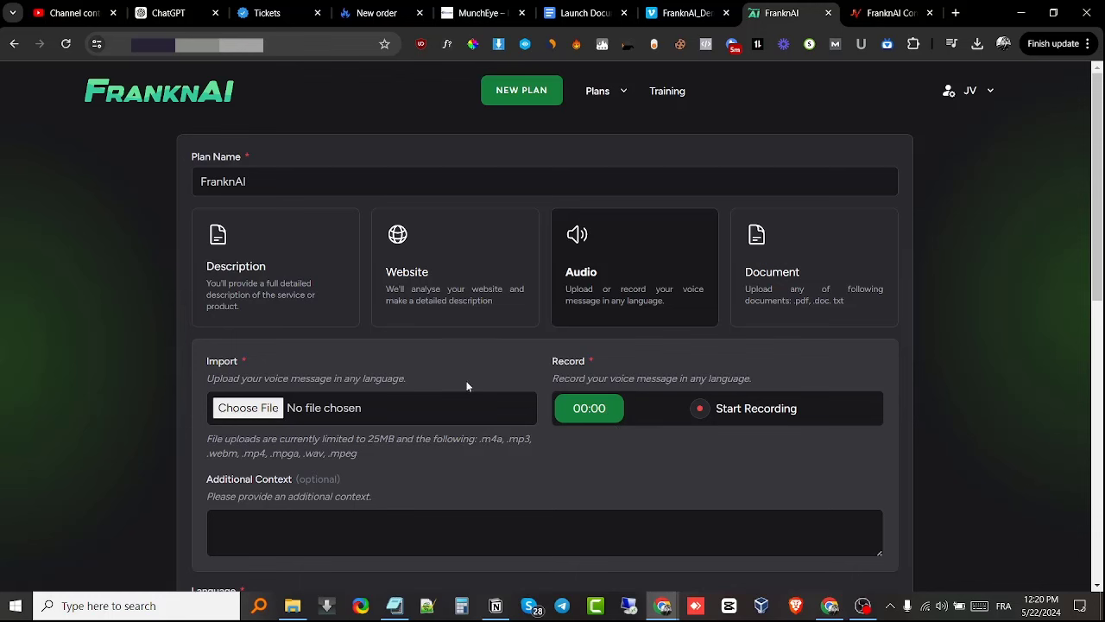
left_click(796, 299)
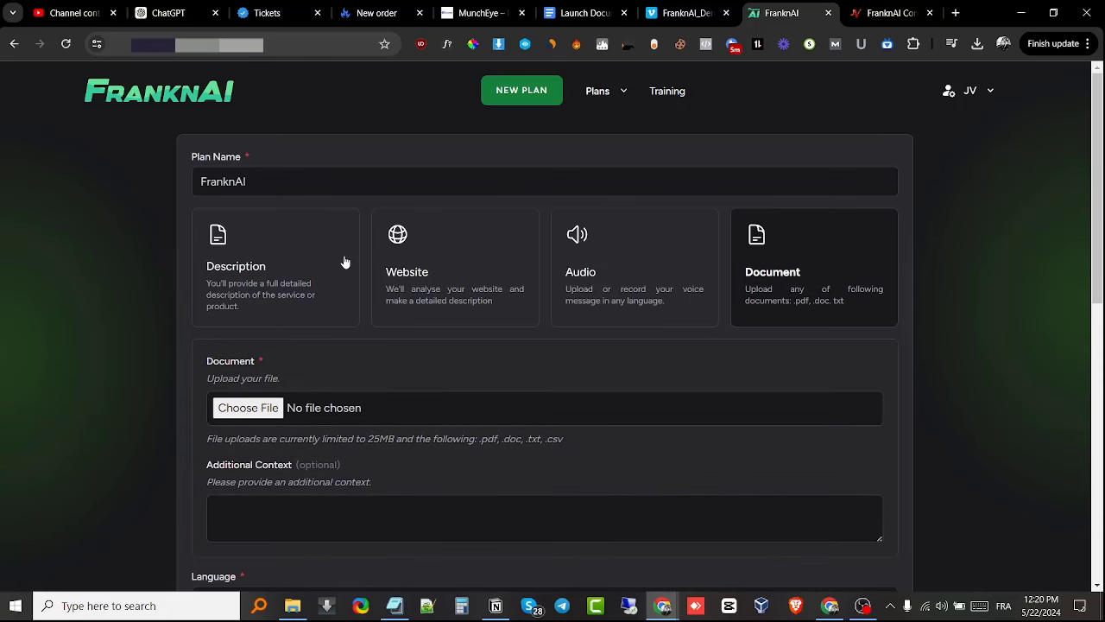
left_click(344, 262)
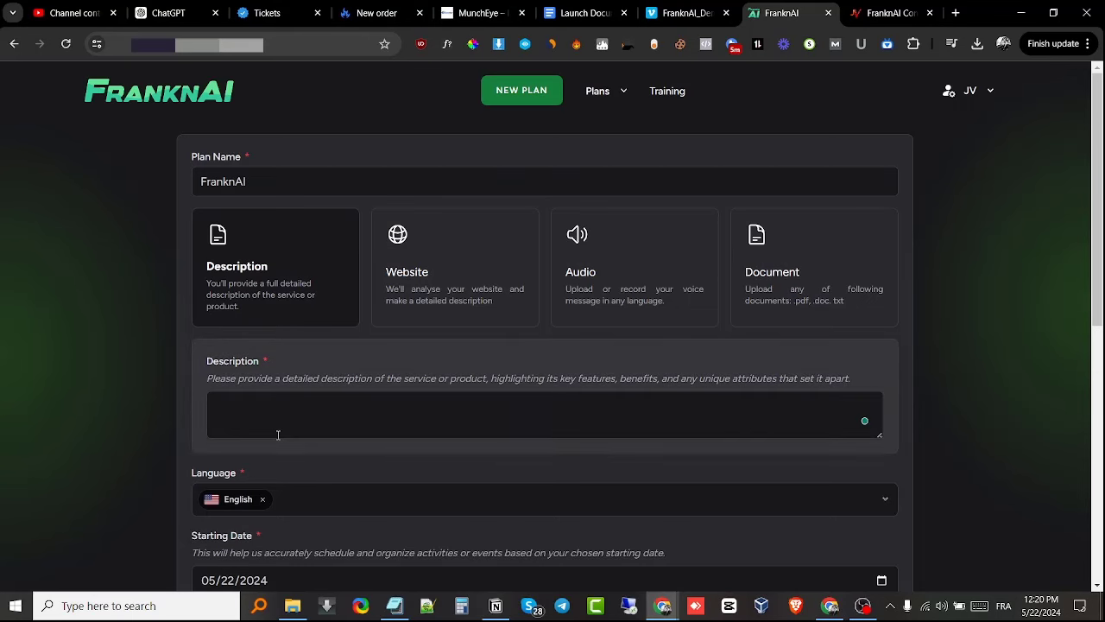
Step: Copy the paragraph under "WHAT IS FranknAI?" in the launch document and paste it as plain text into the plan's description
left_click(607, 22)
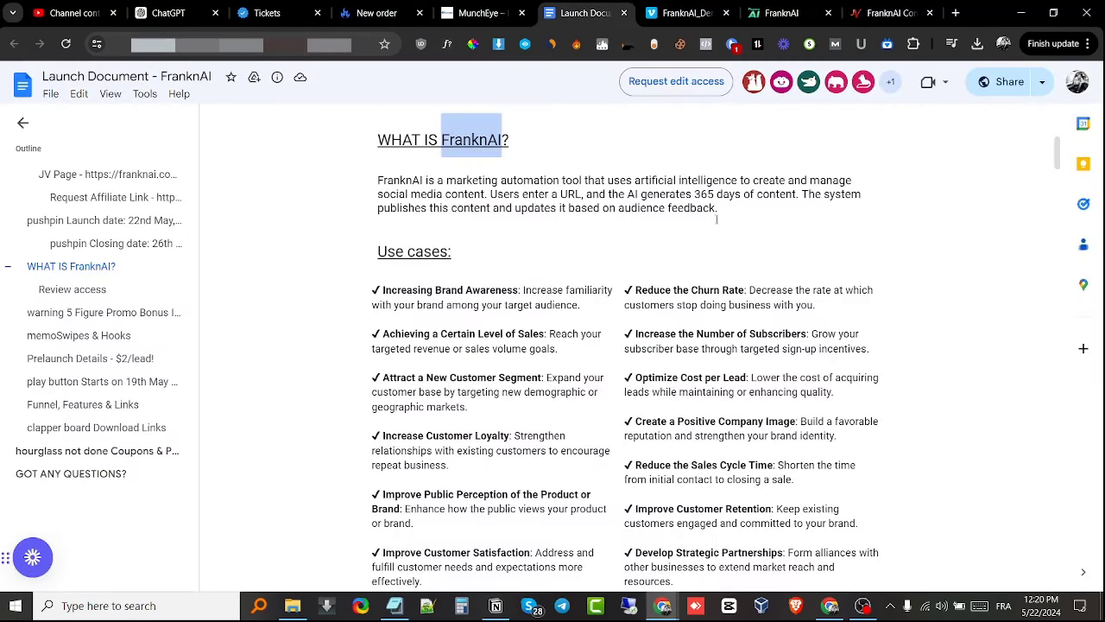
mouse_move(717, 219)
left_mouse_down()
mouse_move(311, 190)
mouse_move(322, 173)
mouse_move(735, 211)
left_mouse_up()
right_click(422, 185)
left_click(378, 181)
right_click(703, 196)
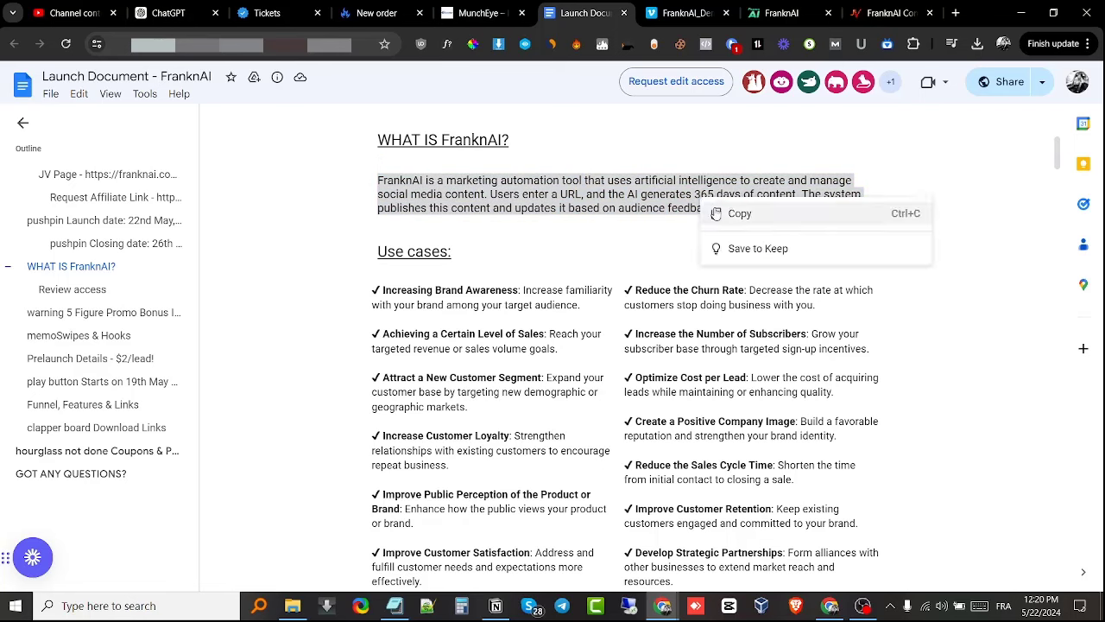
left_click(726, 213)
left_click(782, 13)
right_click(280, 433)
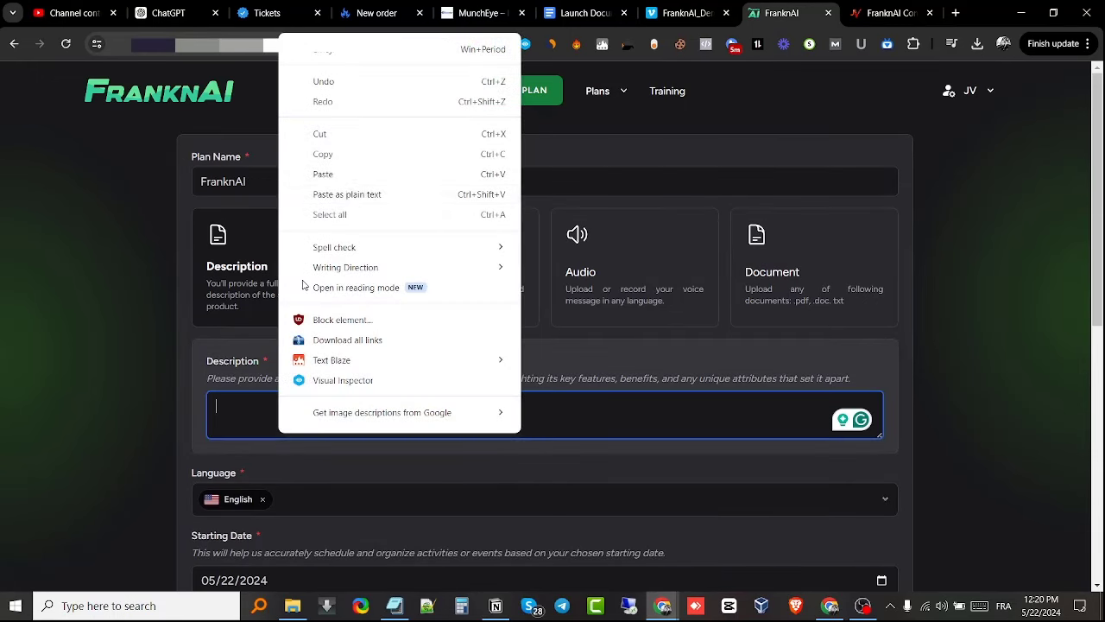
left_click(349, 194)
Step: Examine the full list of languages available for the plan, keeping English selected
scroll(342, 346, "down", 2)
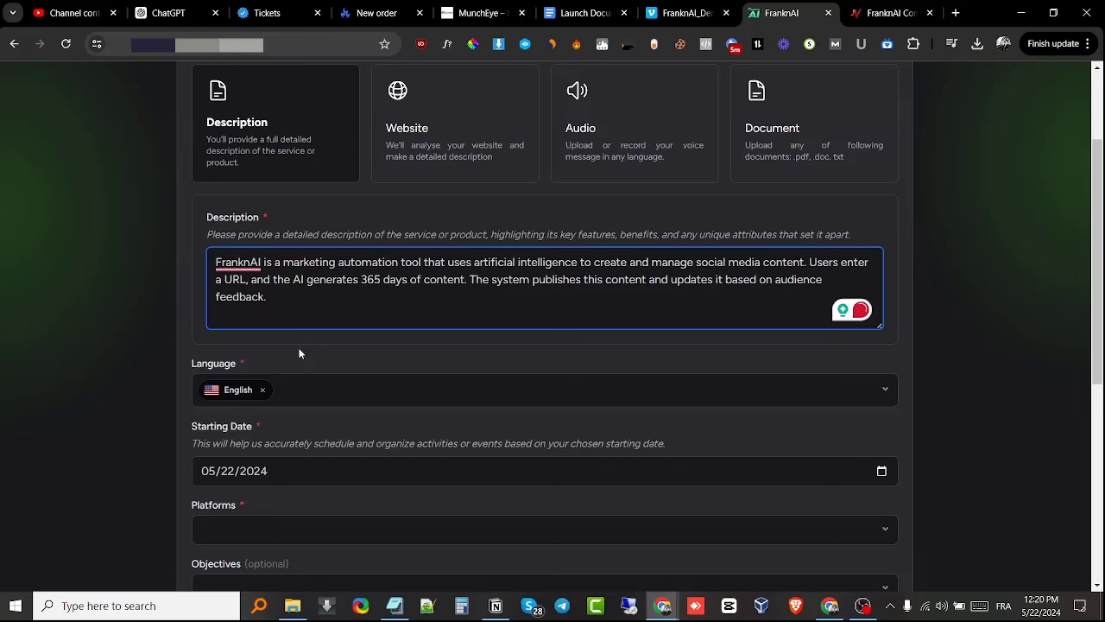
left_click(303, 399)
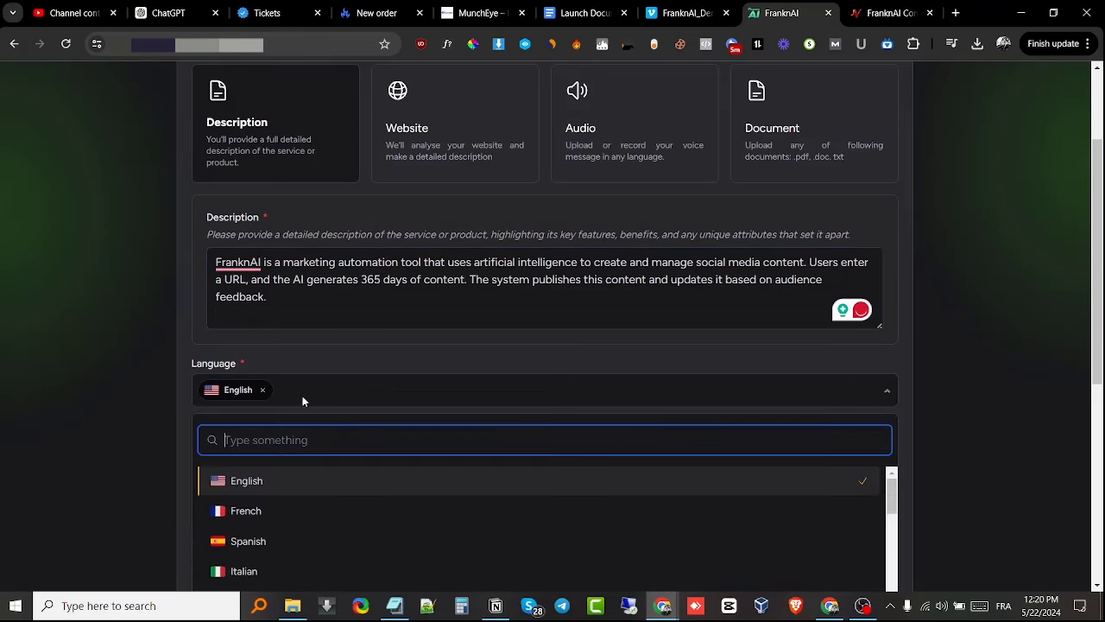
scroll(387, 476, "down", 2)
scroll(803, 357, "down", 2)
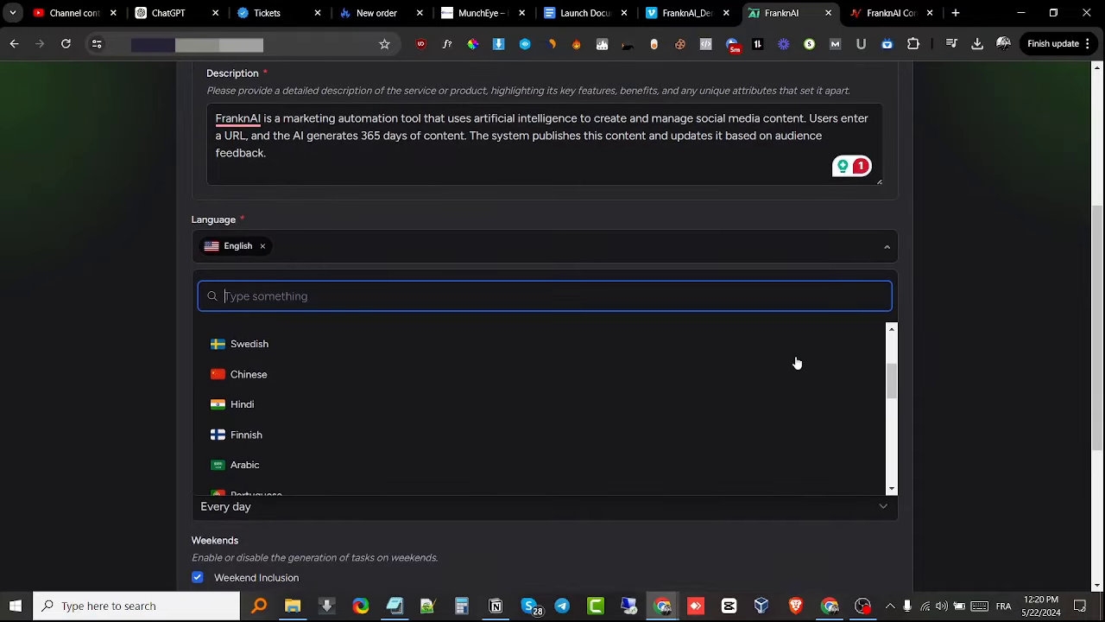
scroll(639, 396, "down", 5)
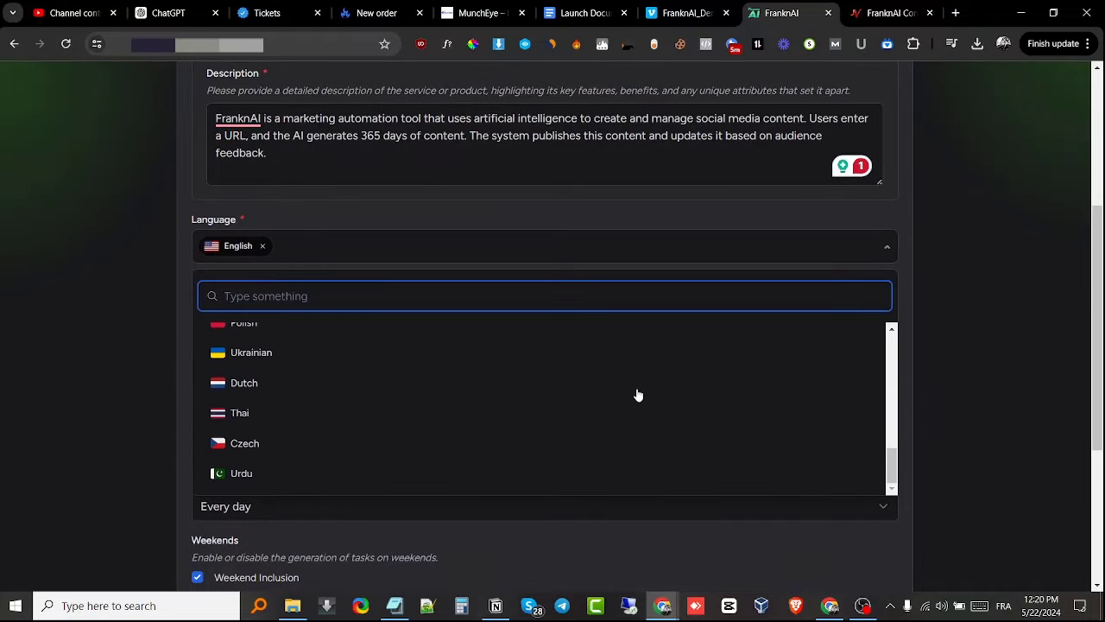
scroll(637, 393, "up", 10)
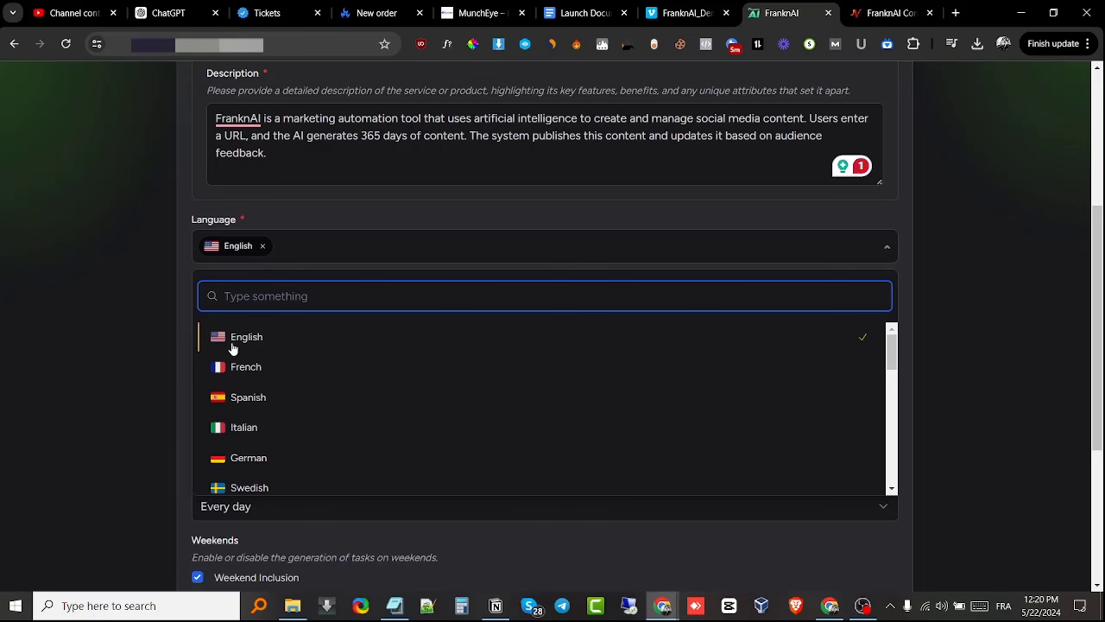
scroll(237, 421, "down", 1)
scroll(235, 418, "down", 2)
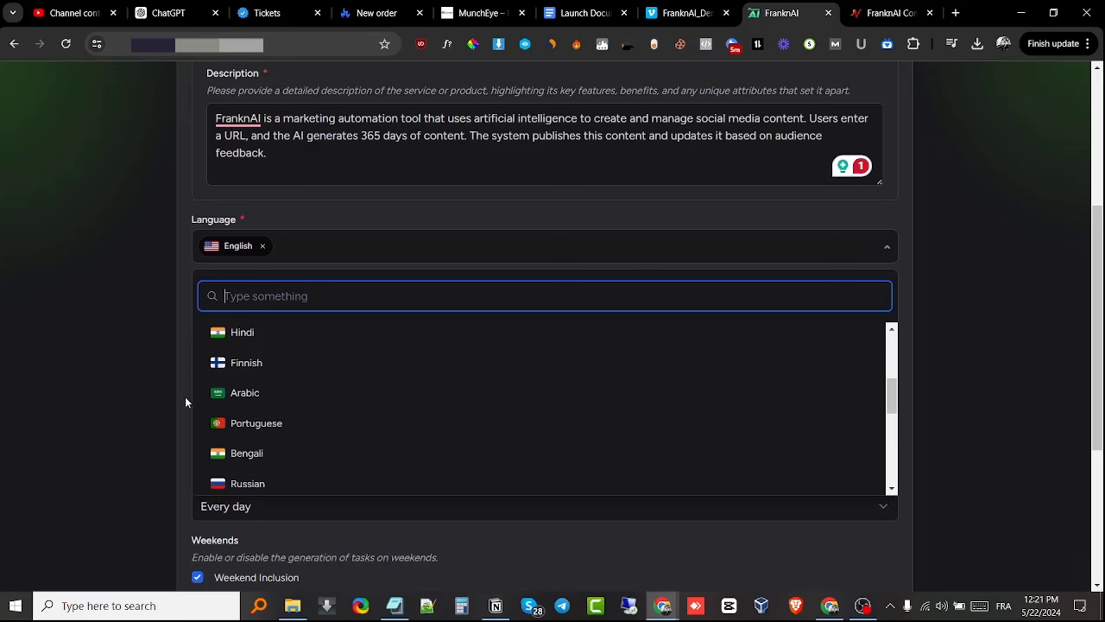
scroll(323, 443, "down", 2)
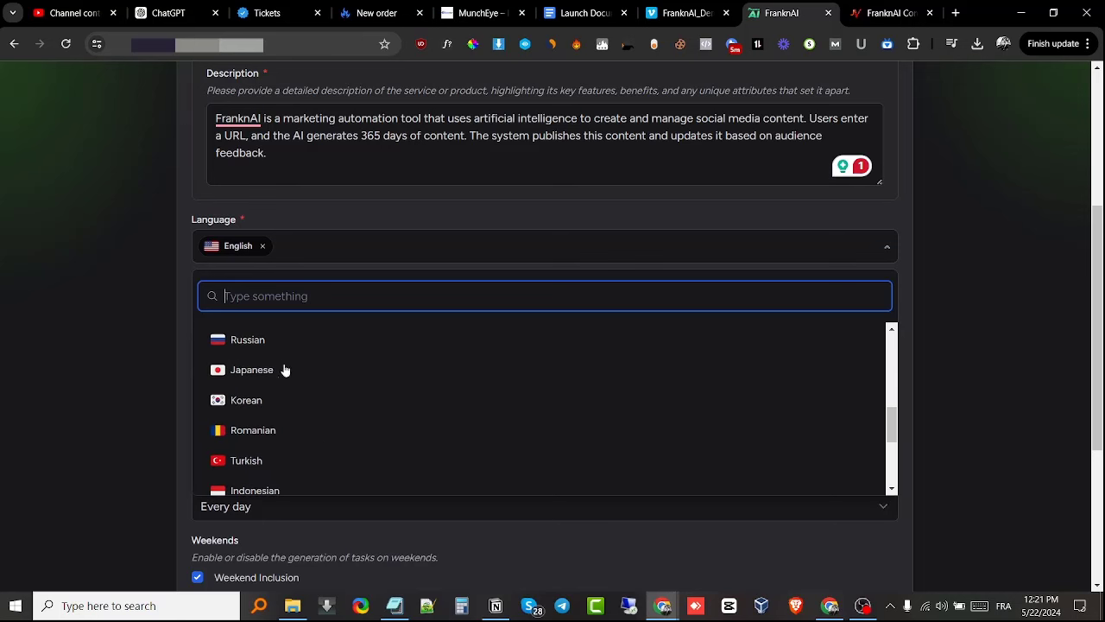
scroll(585, 422, "down", 2)
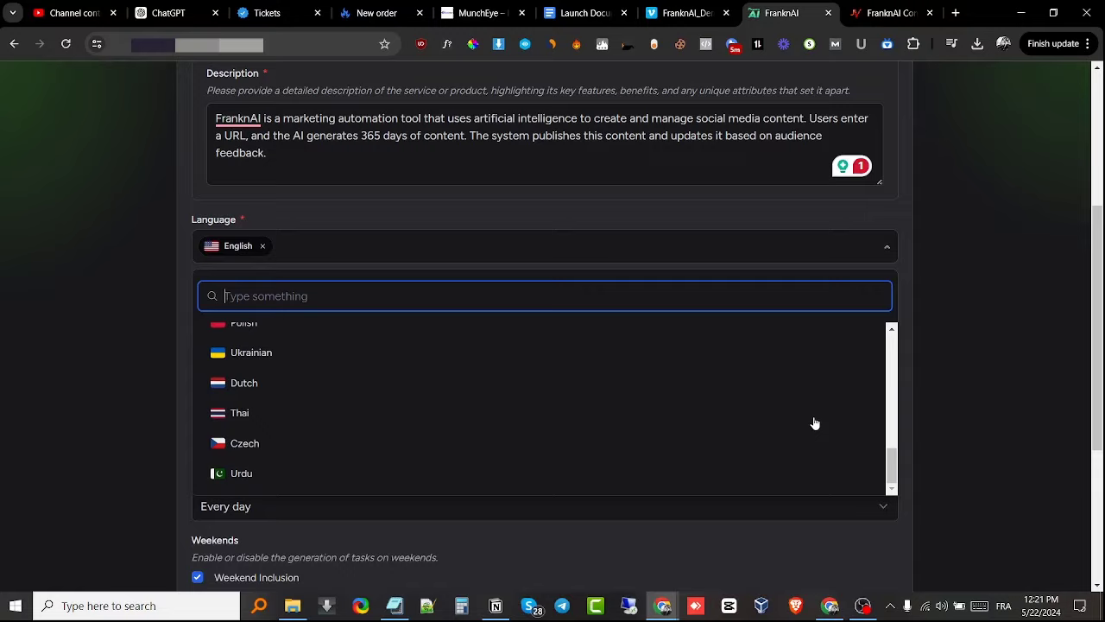
scroll(814, 422, "down", 2)
scroll(810, 410, "up", 3)
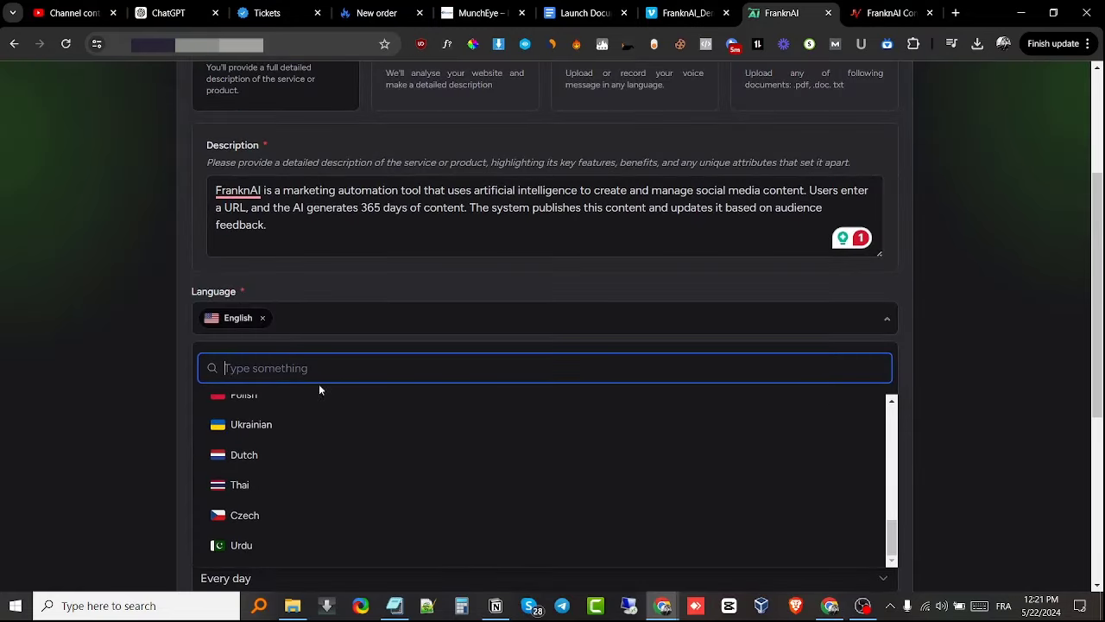
left_click(178, 317)
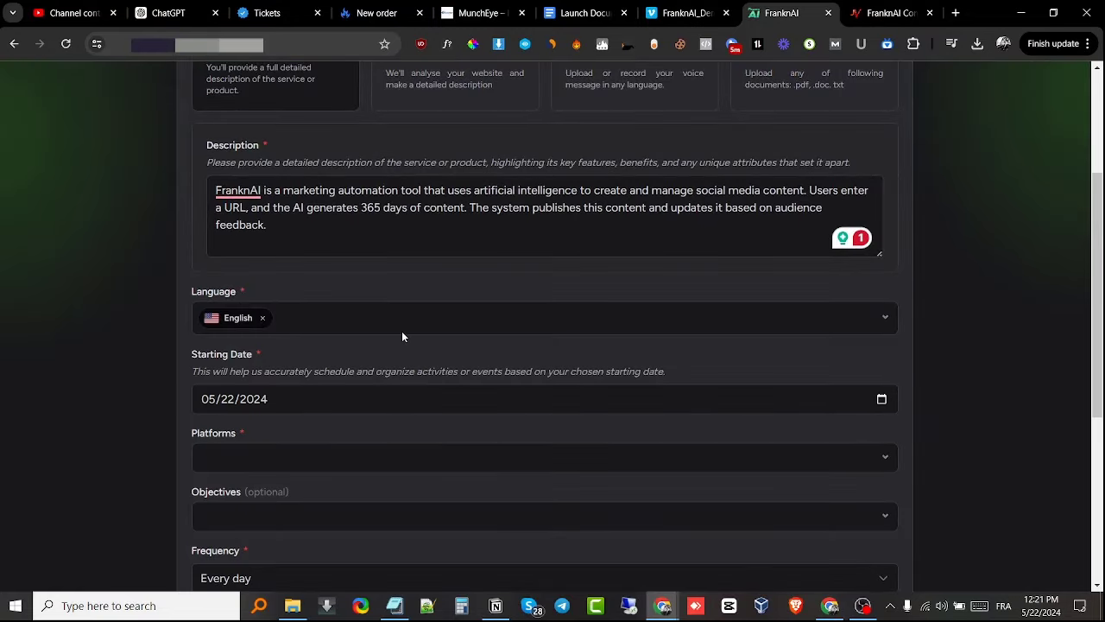
Step: Set the plan's starting date to 05/23/2024
scroll(402, 337, "down", 1)
left_click(226, 332)
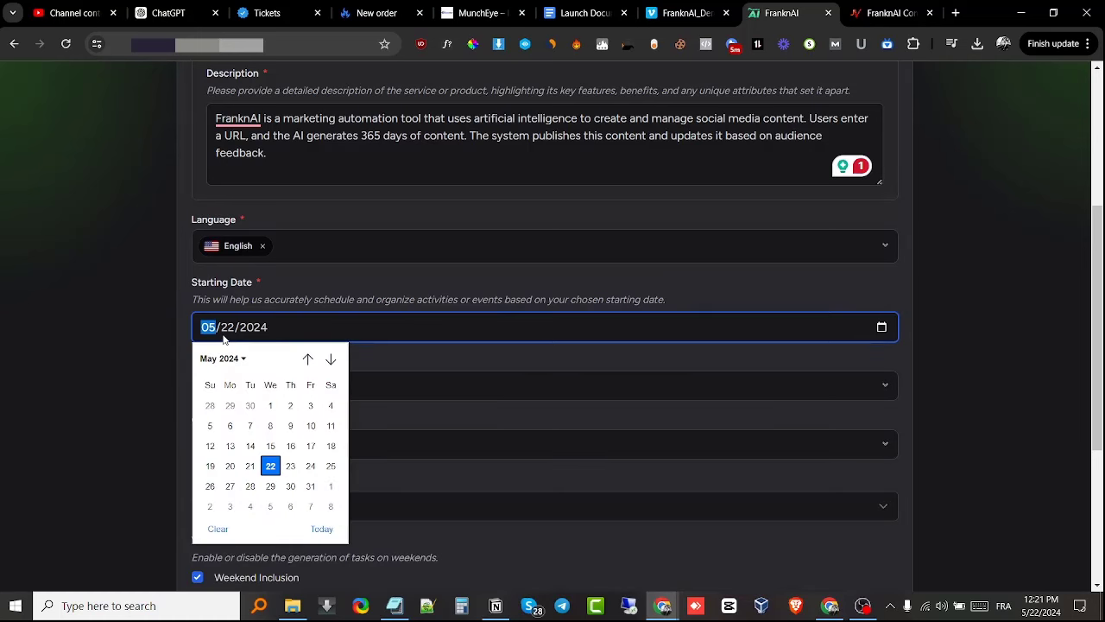
left_click(291, 466)
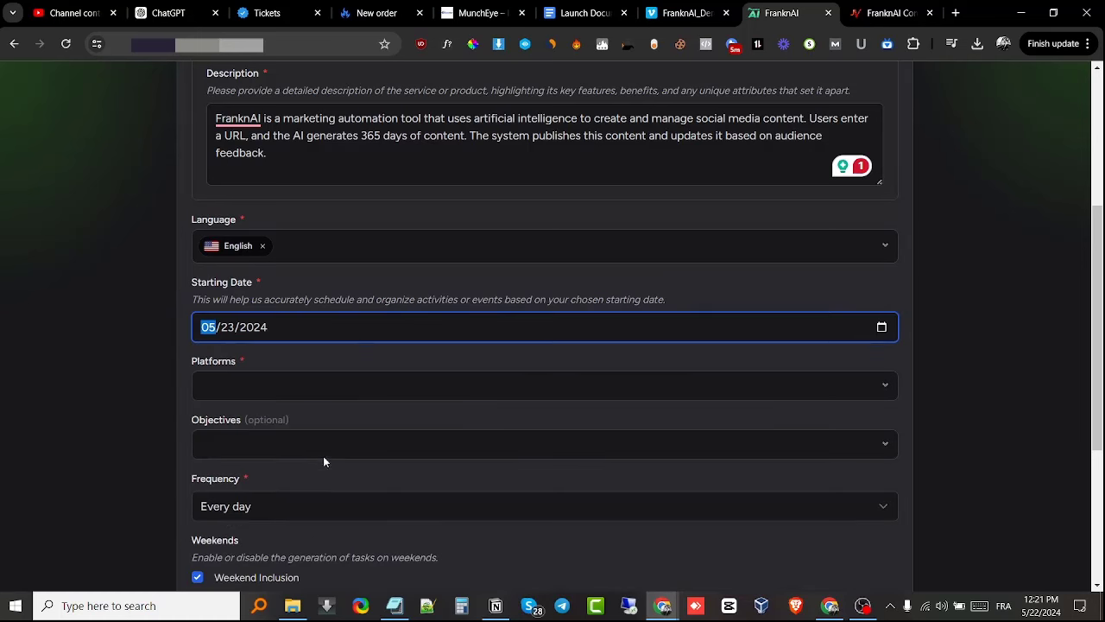
Step: Look through the available platforms and choose Facebook, Twitter and Blog as the plan's target platforms
left_click(288, 393)
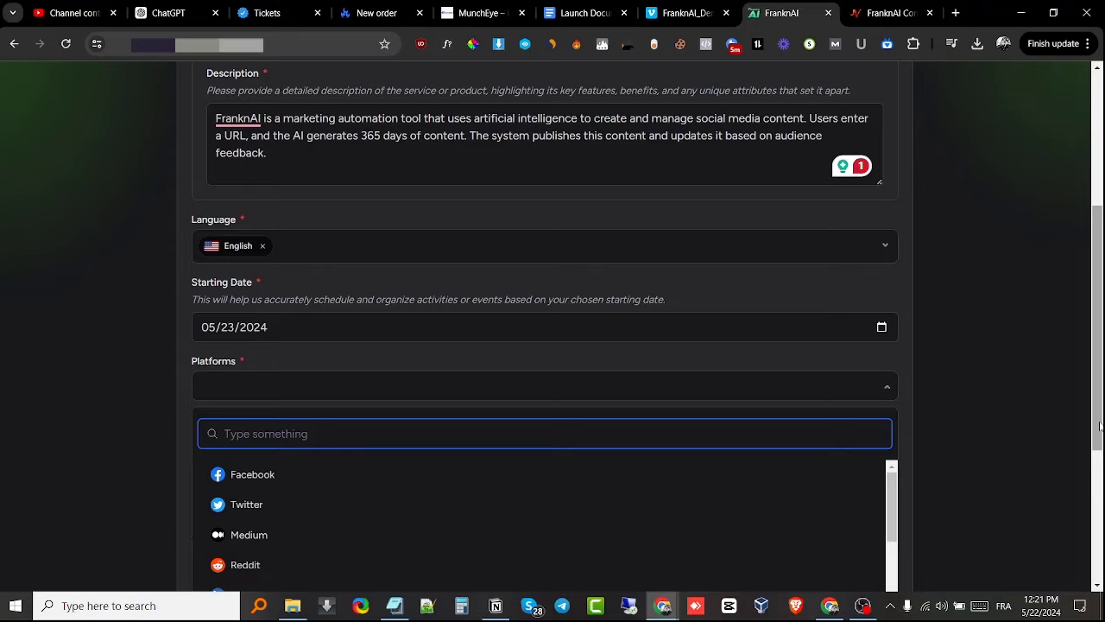
scroll(1079, 419, "down", 2)
scroll(491, 360, "down", 4)
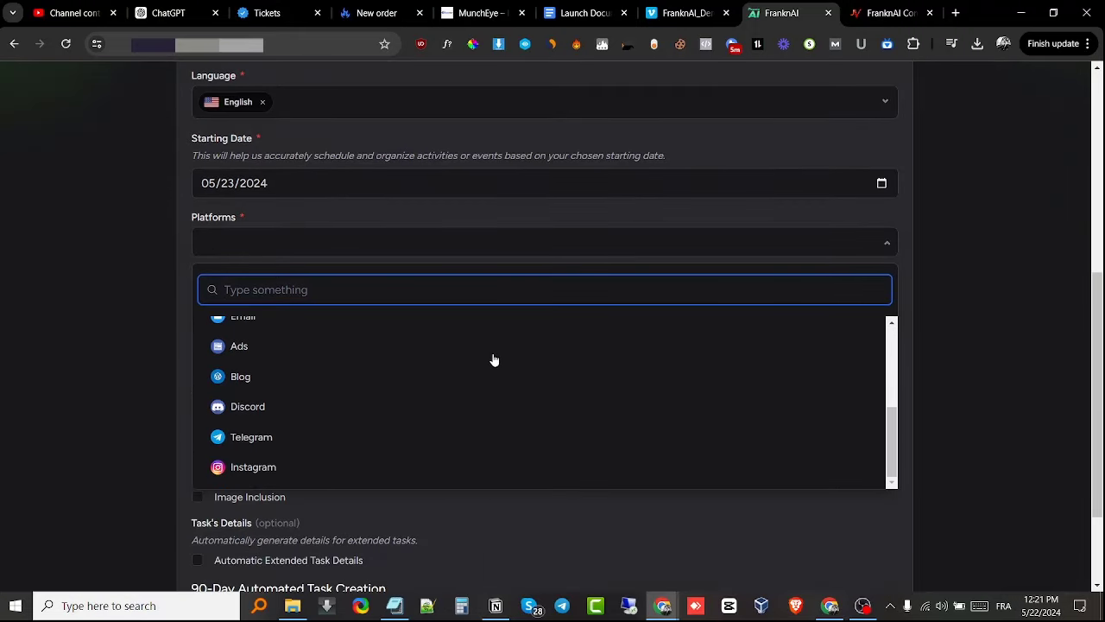
scroll(509, 395, "down", 1)
scroll(476, 397, "up", 4)
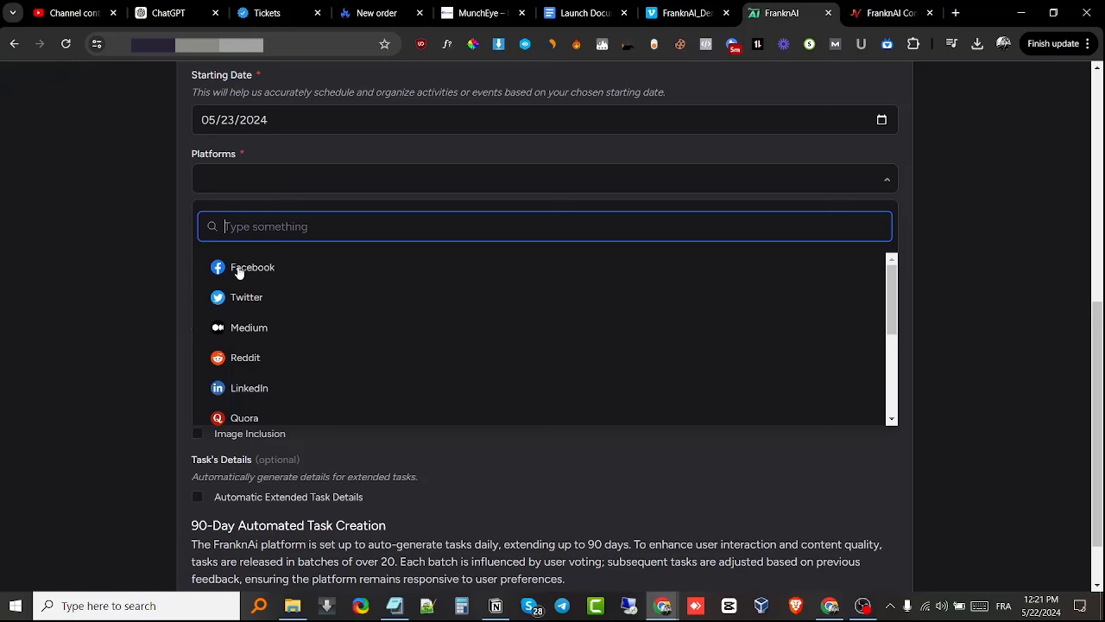
left_click(297, 266)
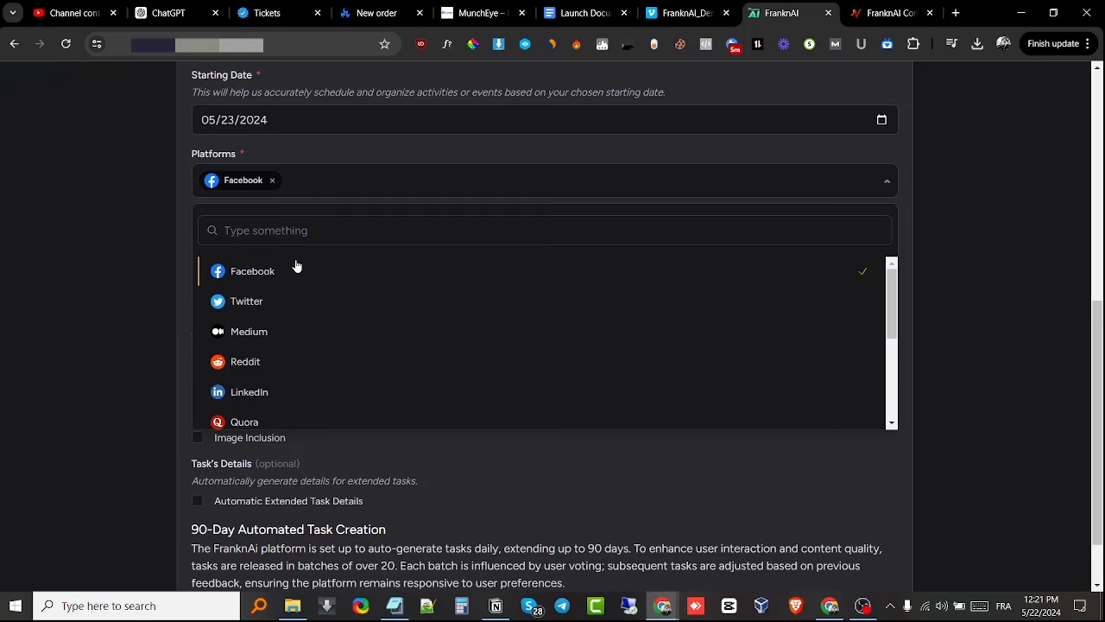
left_click(277, 309)
scroll(359, 369, "down", 3)
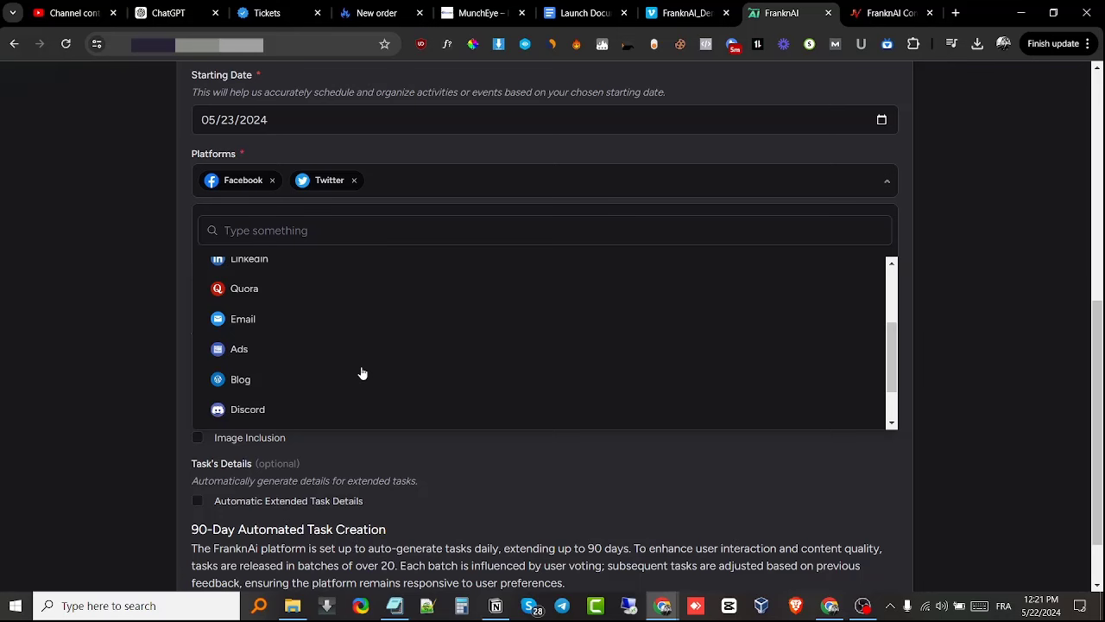
left_click(334, 320)
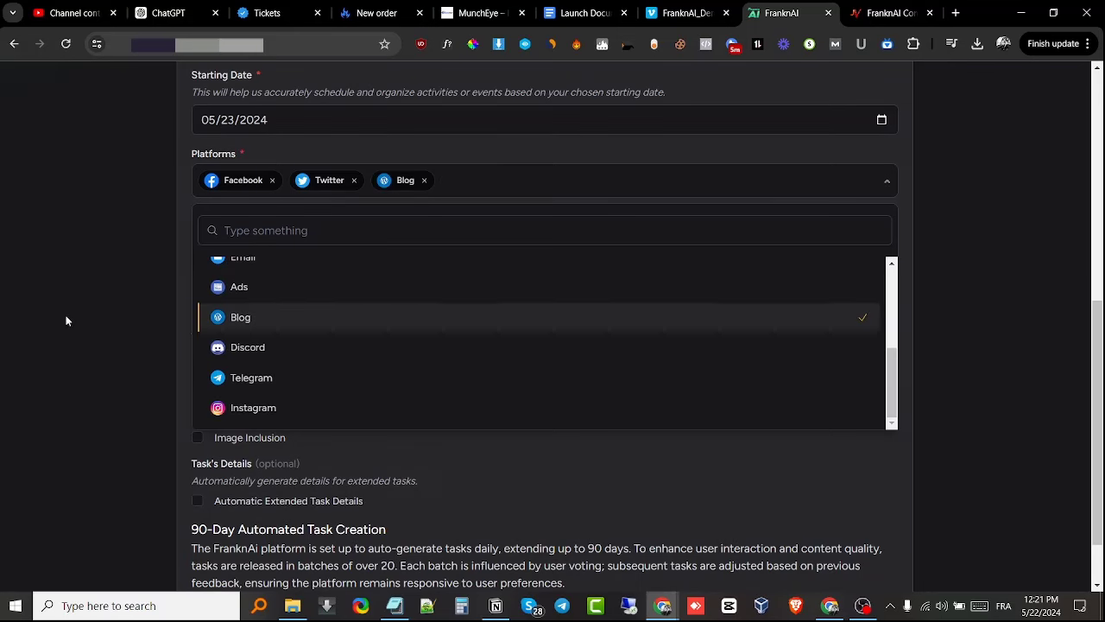
left_click(87, 326)
Step: Review the plan form filled in so far and examine the full list of optional marketing objectives
scroll(783, 235, "up", 1)
scroll(783, 235, "up", 5)
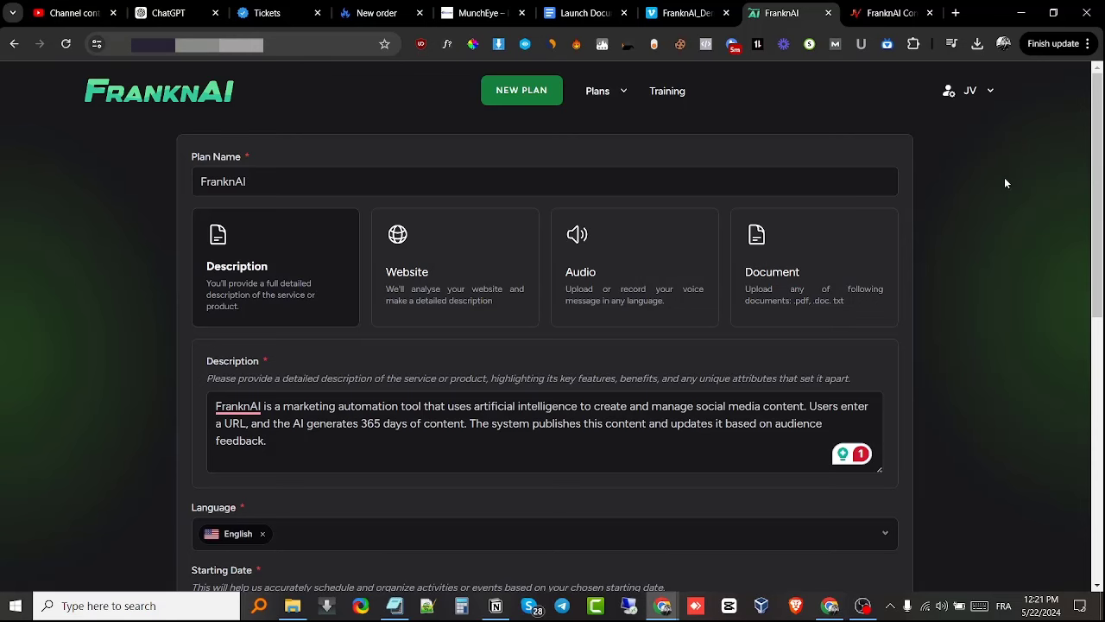
scroll(1004, 179, "down", 4)
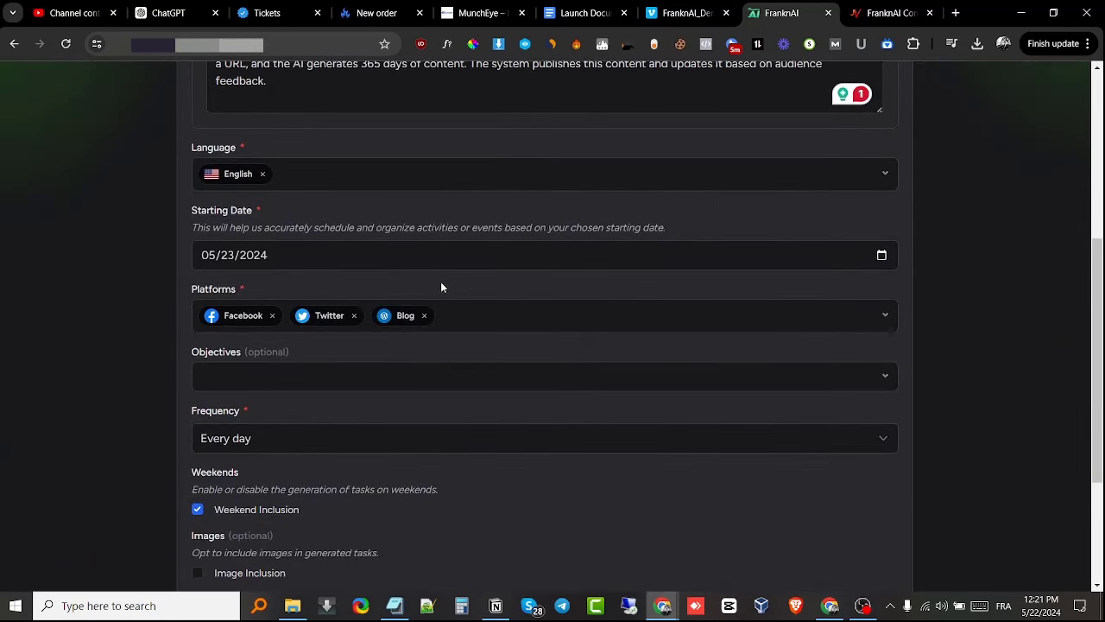
scroll(784, 261, "down", 2)
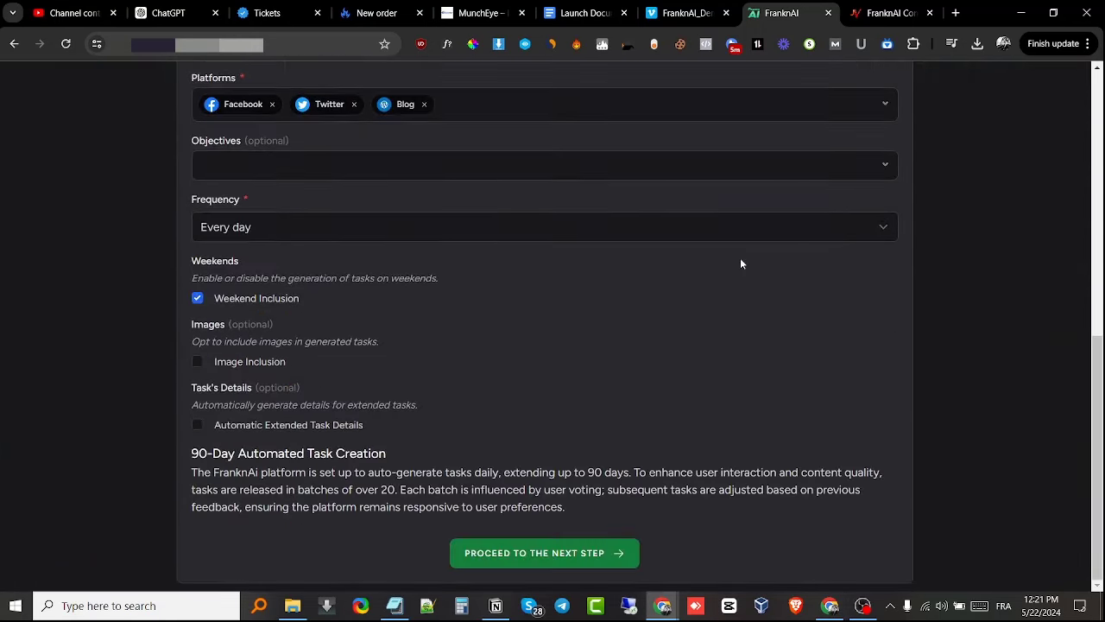
left_click(223, 158)
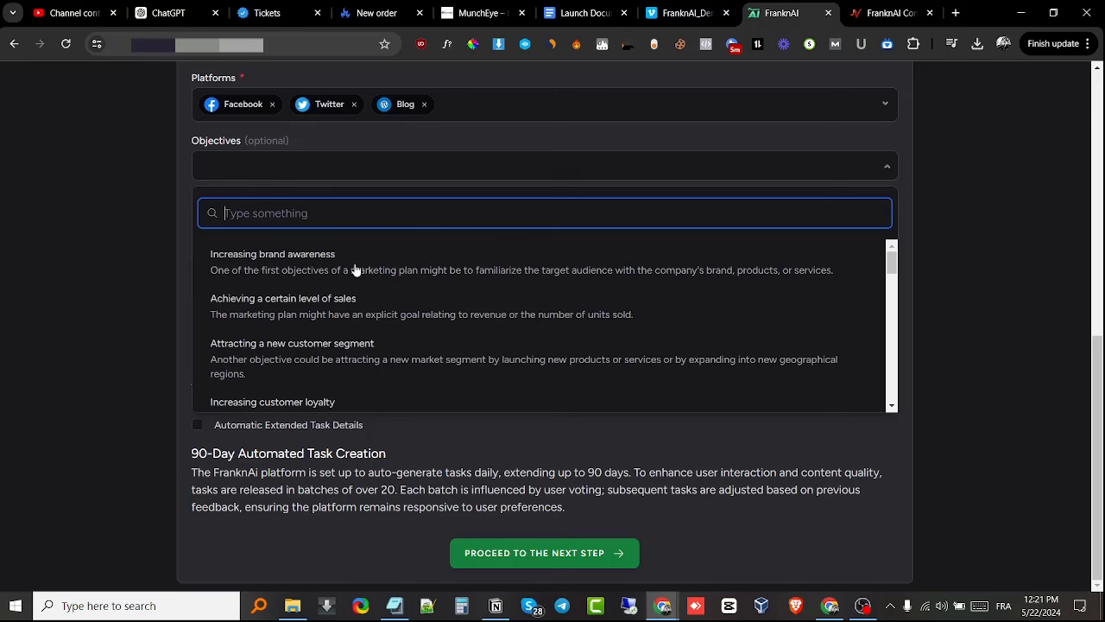
scroll(362, 290, "down", 10)
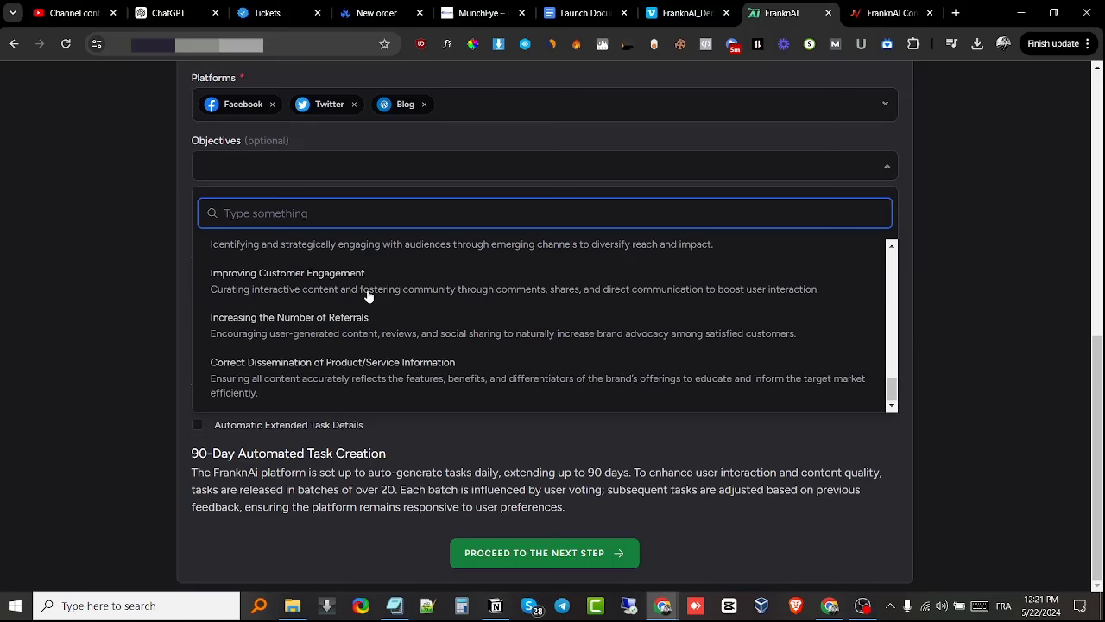
scroll(367, 295, "up", 10)
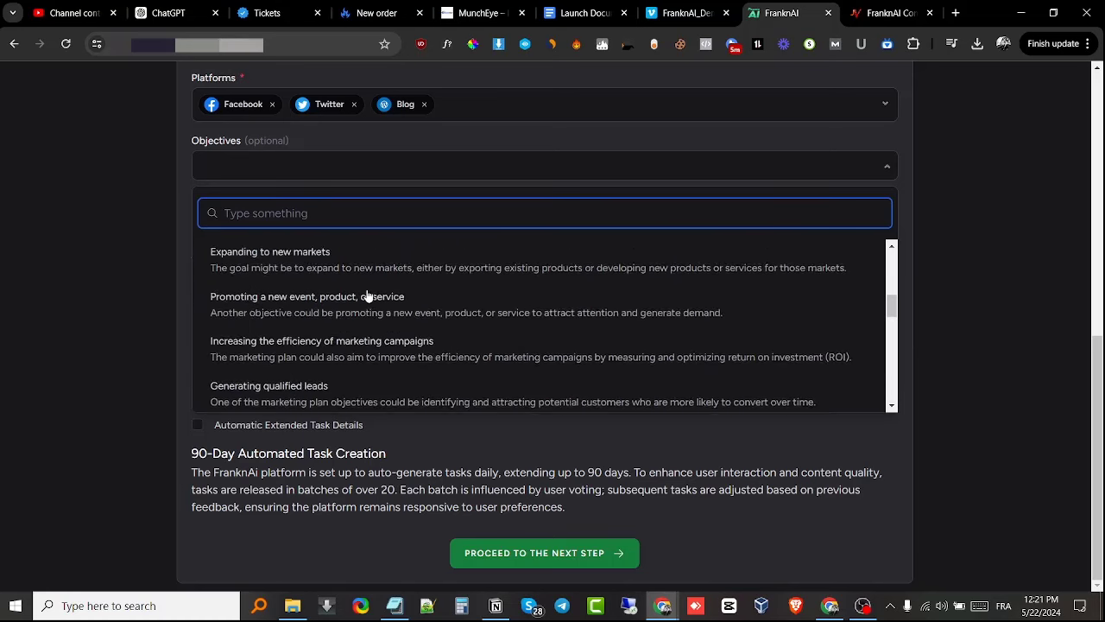
scroll(335, 302, "up", 3)
scroll(291, 311, "down", 1)
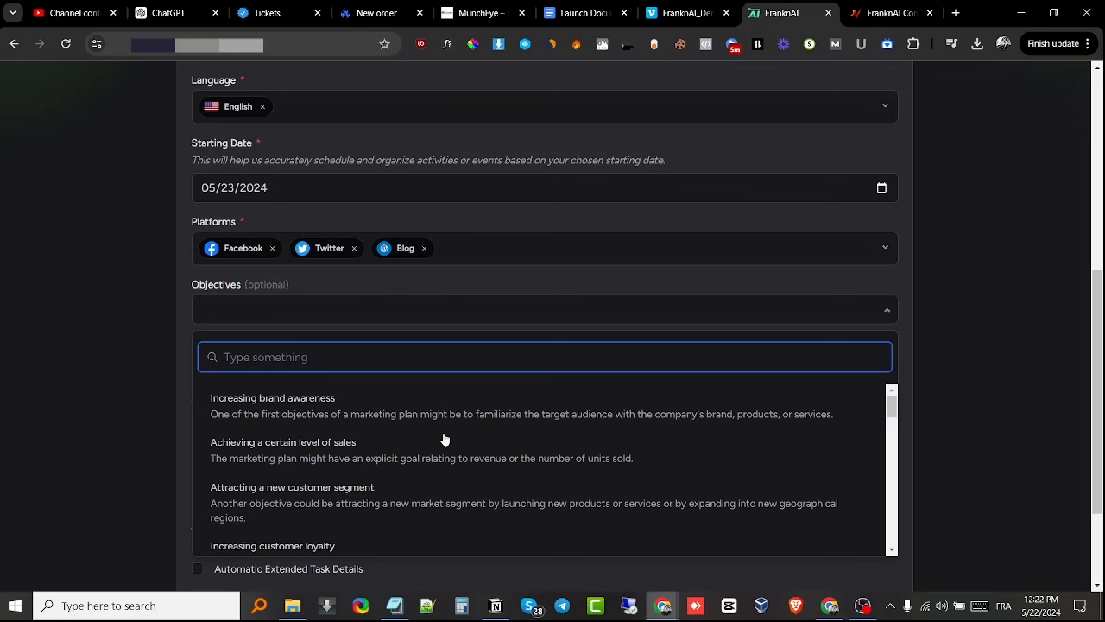
Step: Try "Achieving a certain level of sales" as the objective, remove it and recheck the list, leaving the objectives empty
left_click(395, 461)
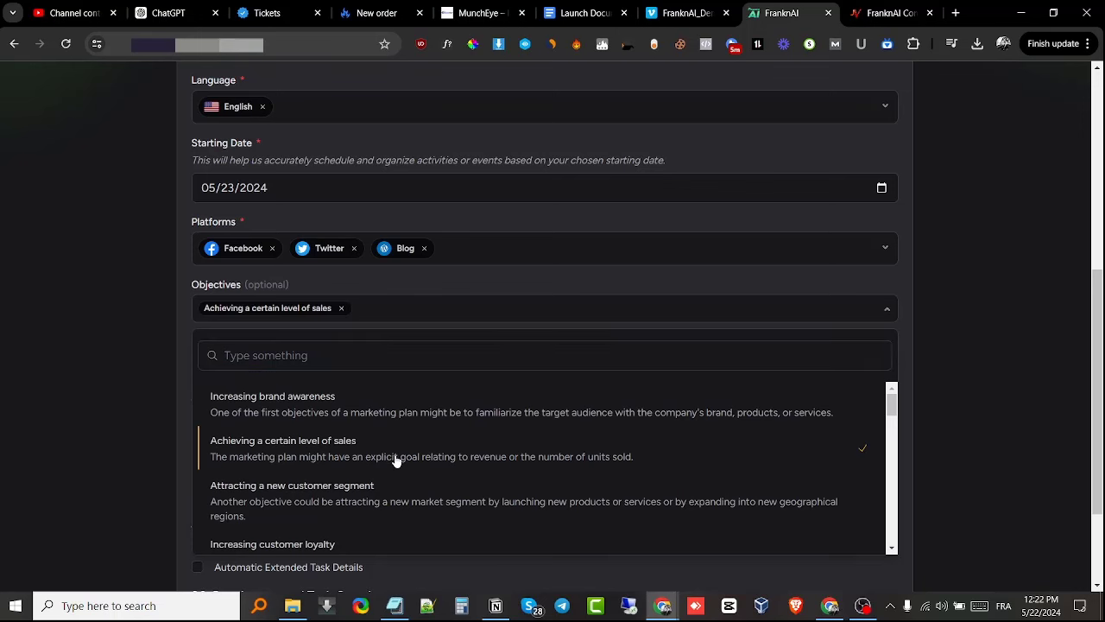
left_click(34, 343)
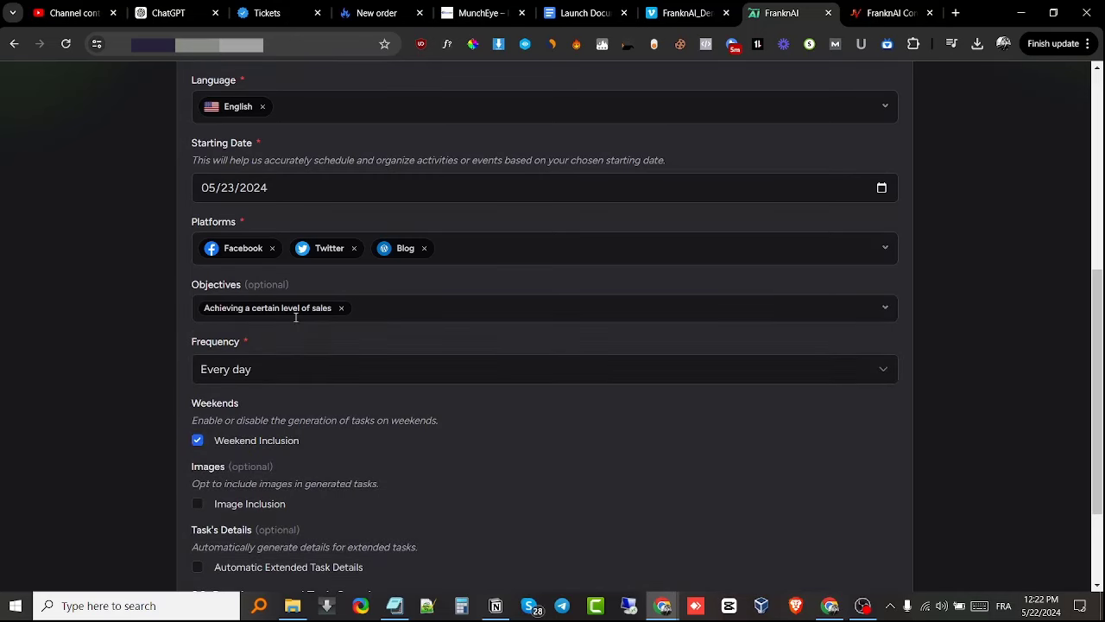
left_click(341, 308)
left_click(289, 312)
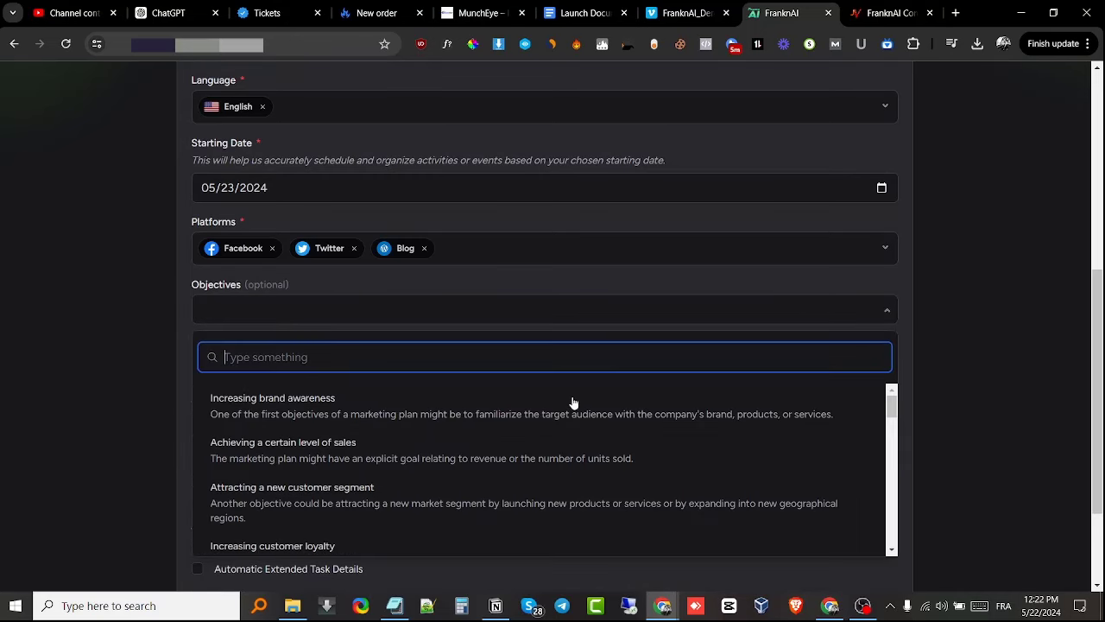
scroll(516, 448, "down", 10)
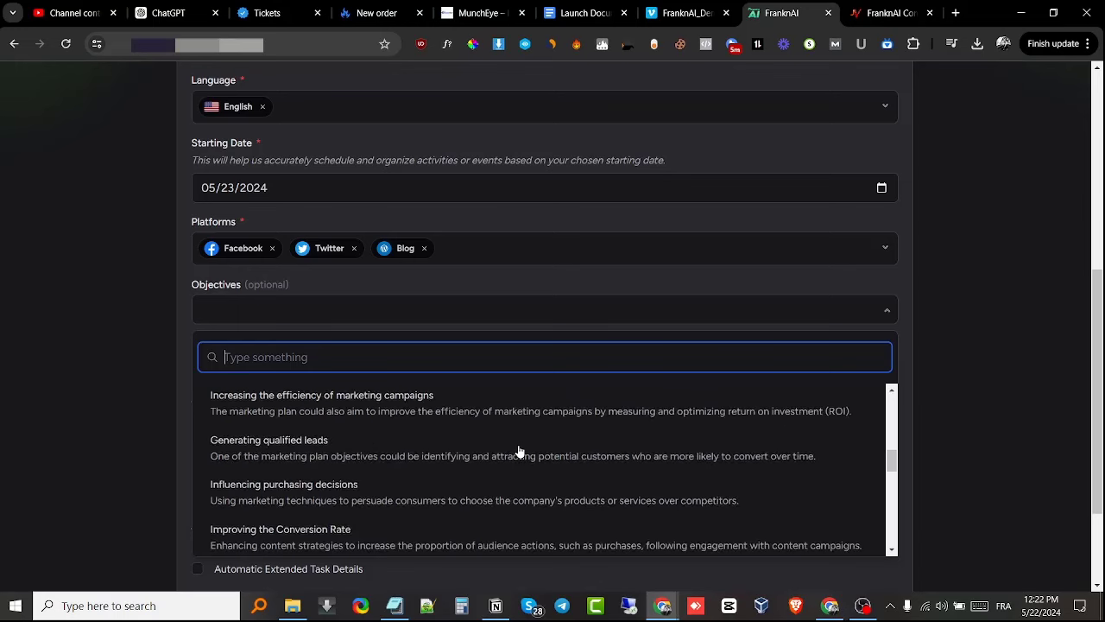
scroll(516, 448, "up", 3)
scroll(515, 446, "up", 3)
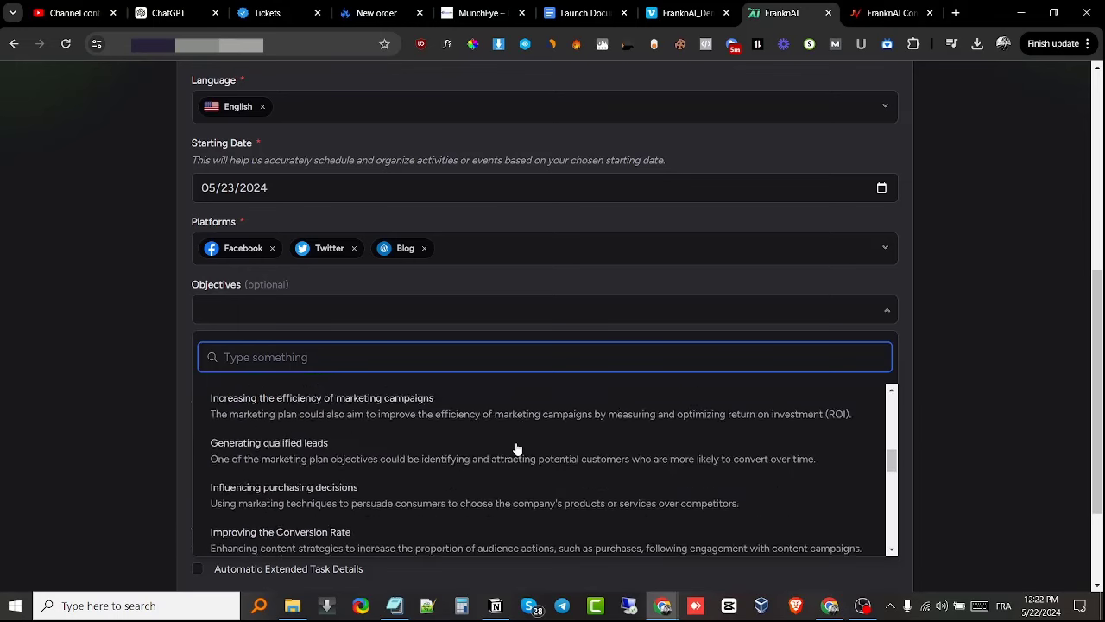
left_click(102, 445)
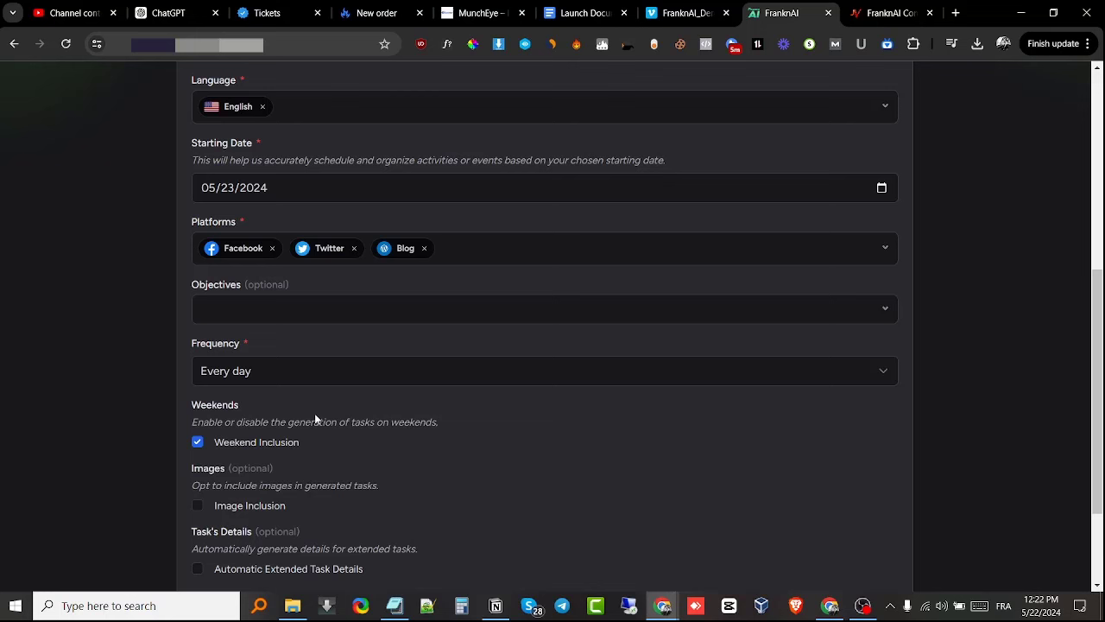
Step: Keep the frequency at Every day with weekends included, and enable Image Inclusion and Automatic Extended Task Details
left_click(304, 371)
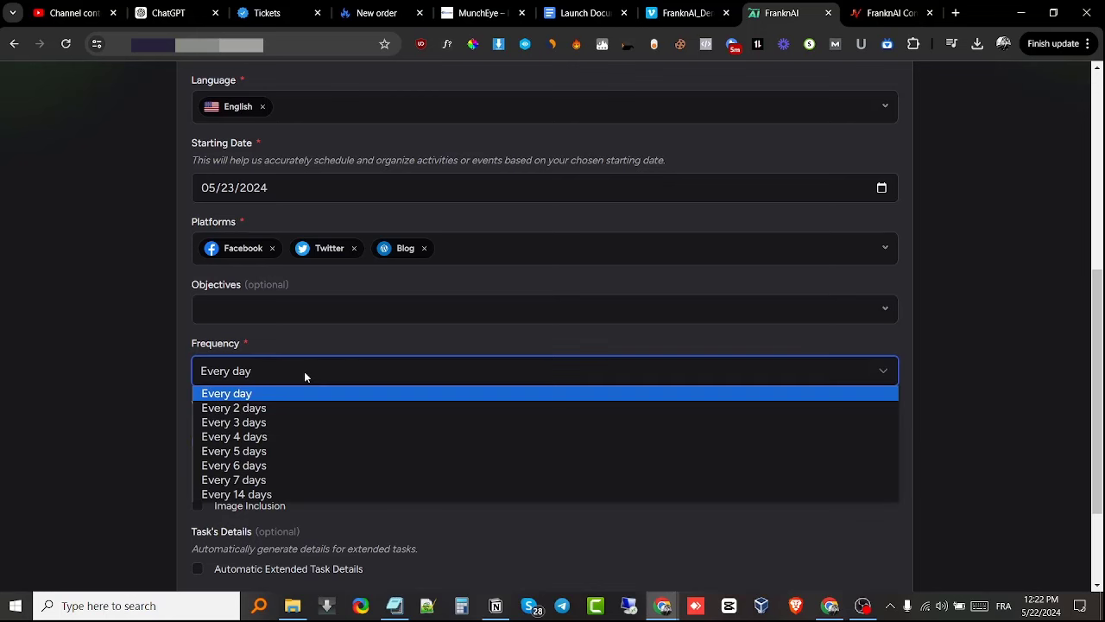
left_click(243, 395)
scroll(240, 394, "down", 2)
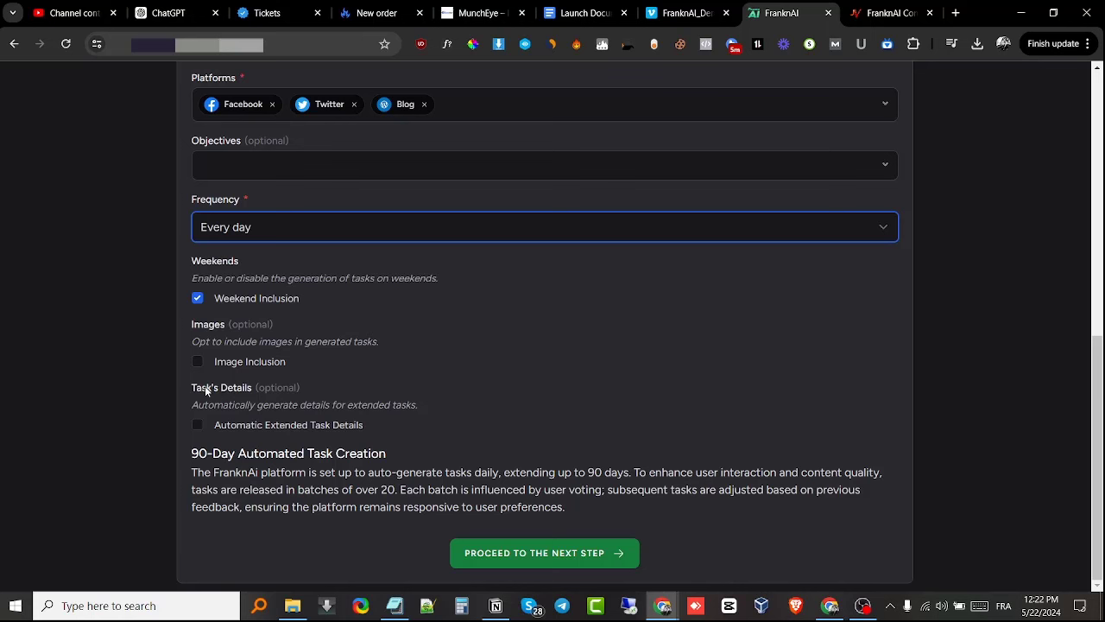
left_click(197, 301)
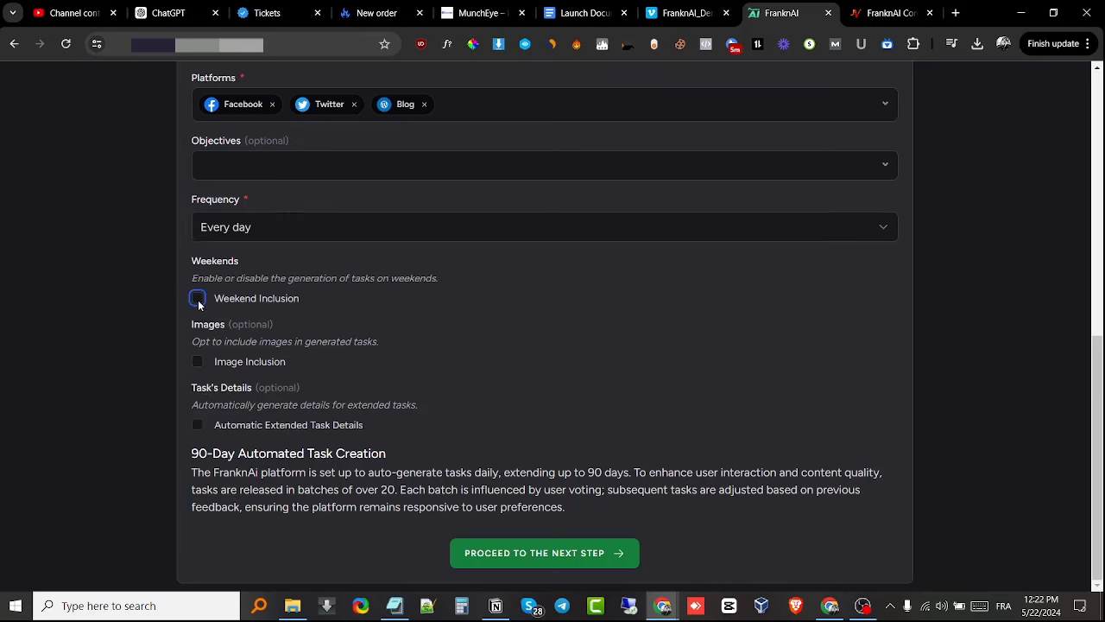
left_click(197, 301)
left_click(196, 362)
left_click(197, 426)
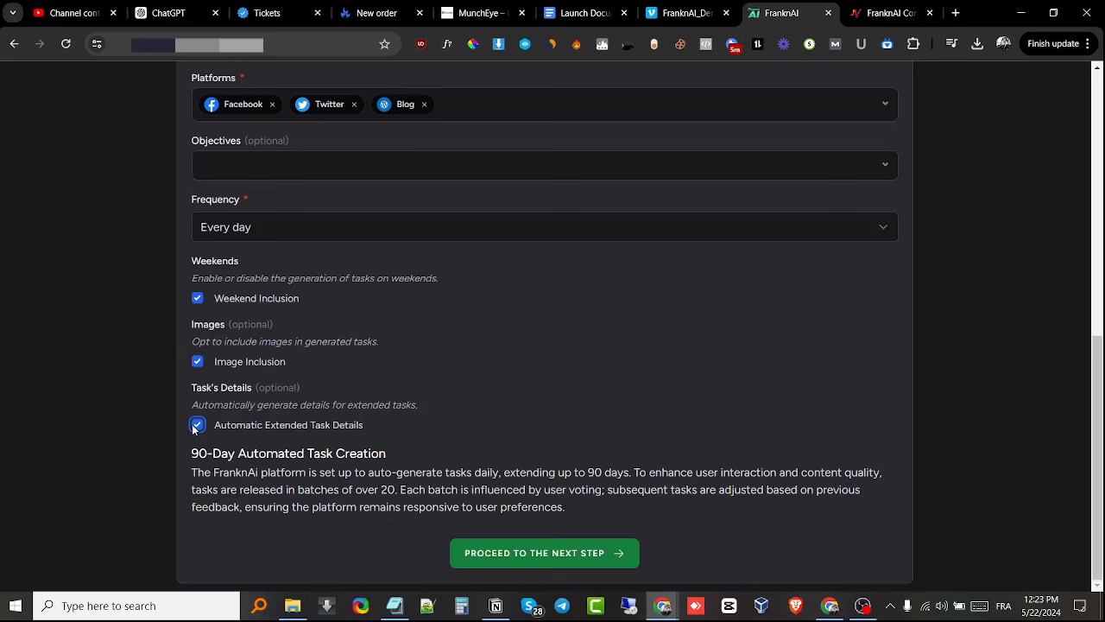
Step: Review the 90-Day Automated Task Creation note and the form, and proceed to the next step to create the plan
left_click_drag(189, 456, 409, 460)
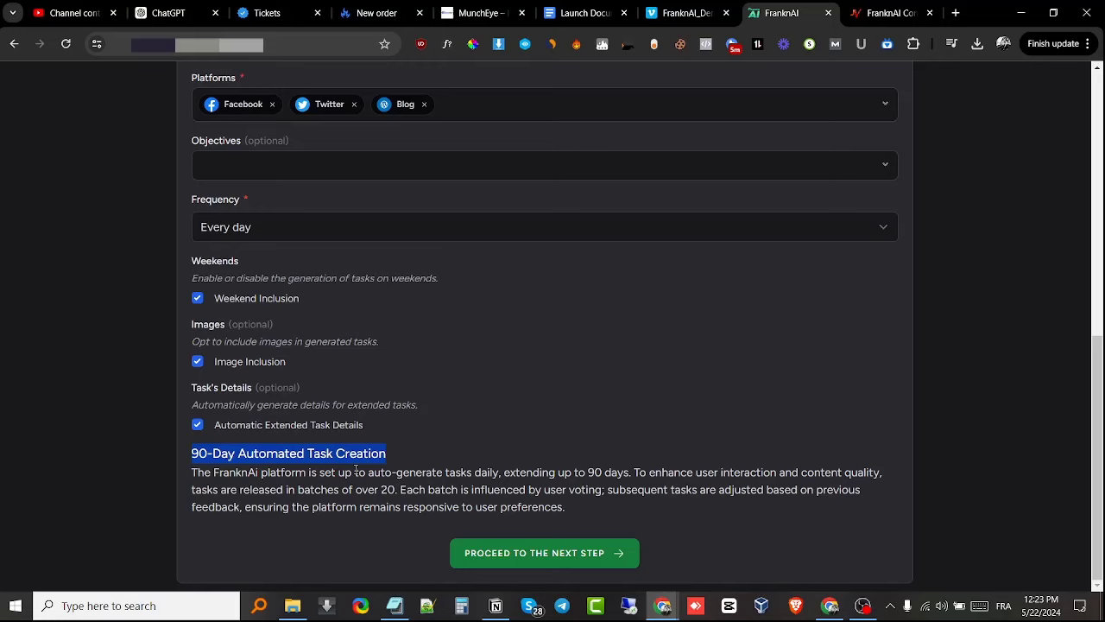
scroll(355, 467, "up", 10)
scroll(386, 424, "down", 10)
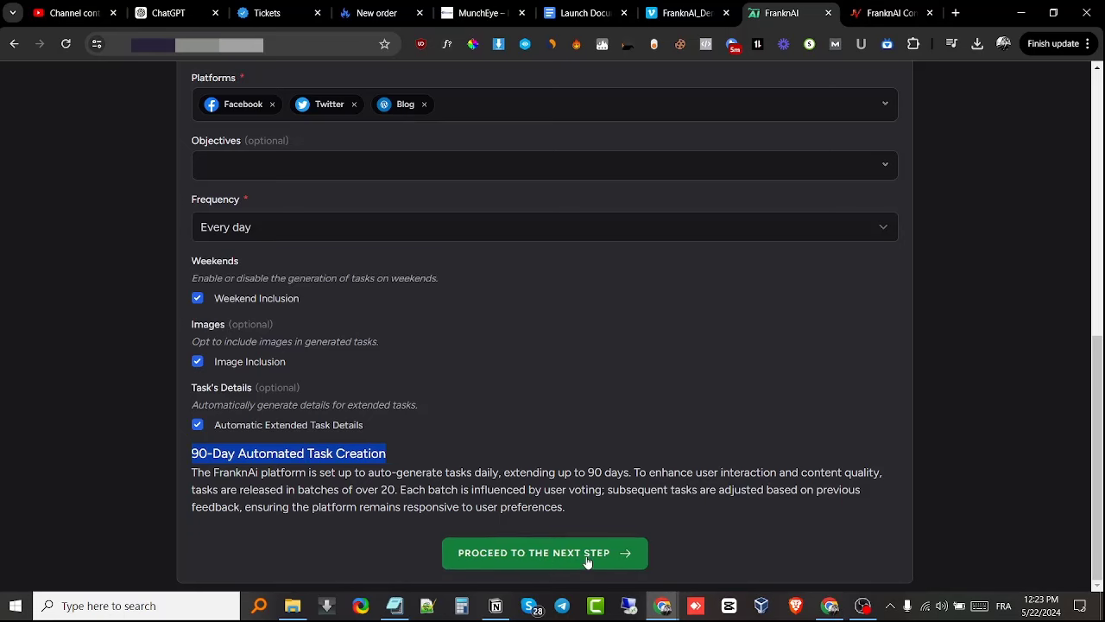
left_click(585, 557)
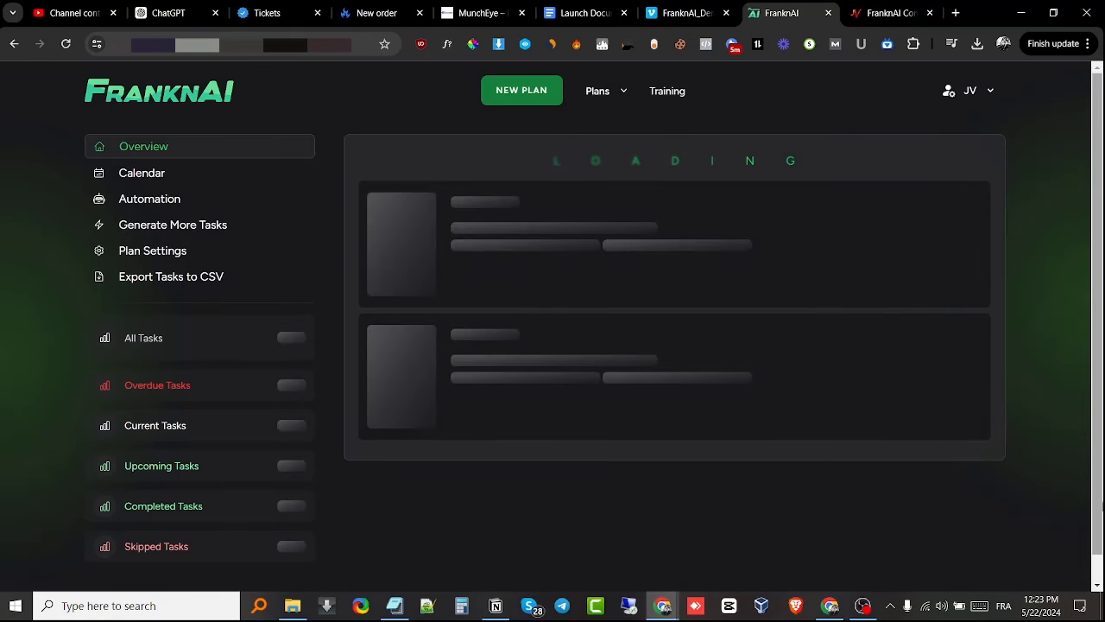
Step: Open the FranknAI plan from the latest plans and look through its dated Facebook, Twitter and Blog tasks
left_click(605, 91)
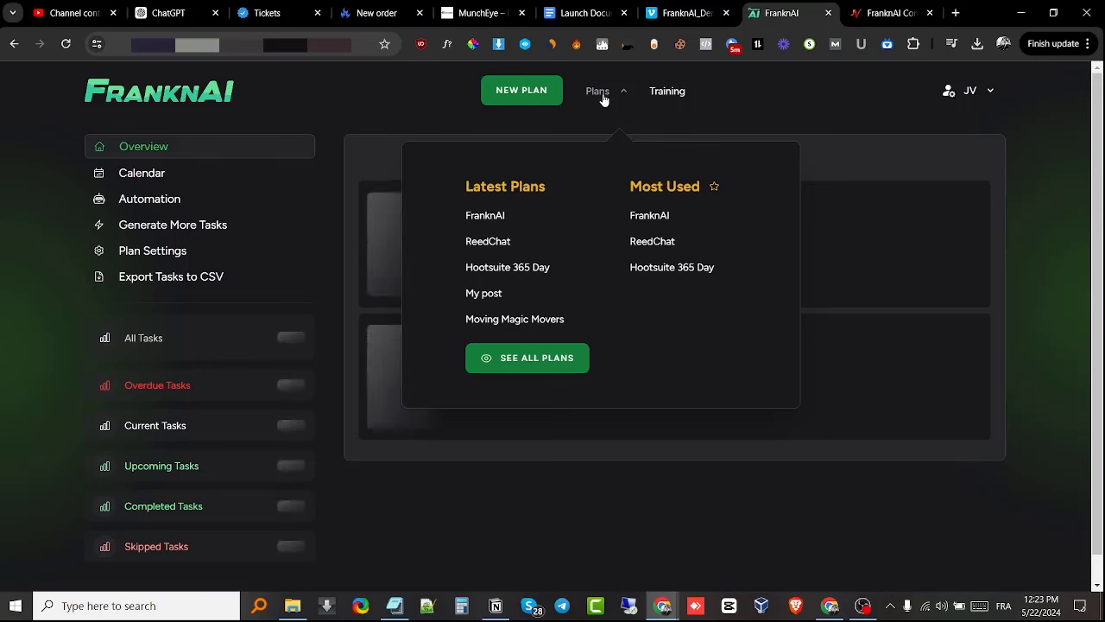
left_click(496, 216)
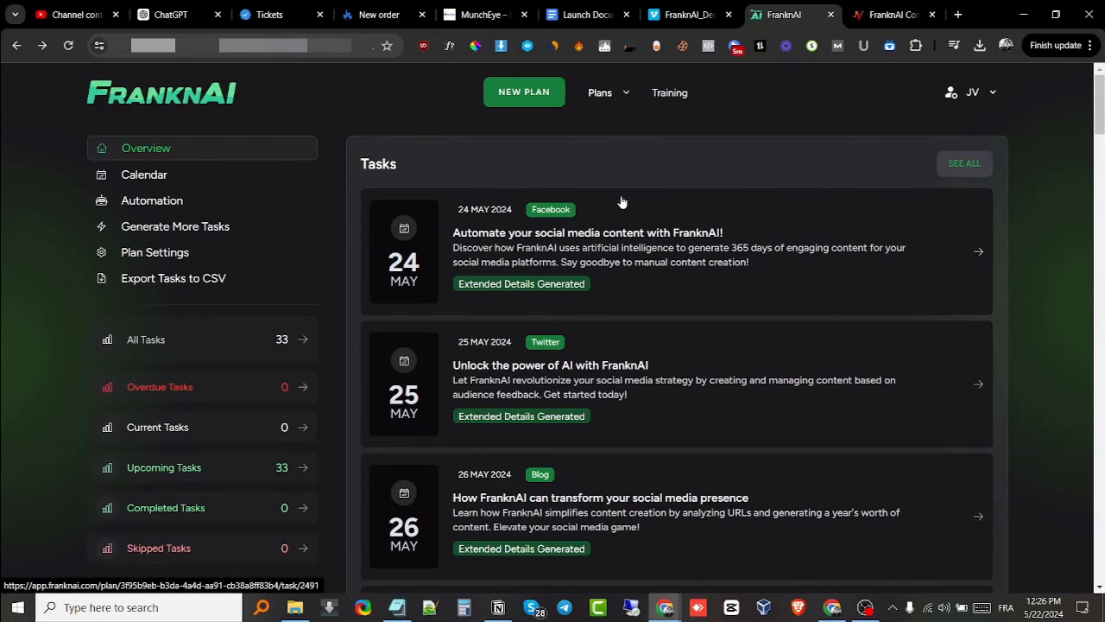
scroll(630, 365, "down", 4)
scroll(621, 365, "up", 4)
scroll(617, 356, "down", 10)
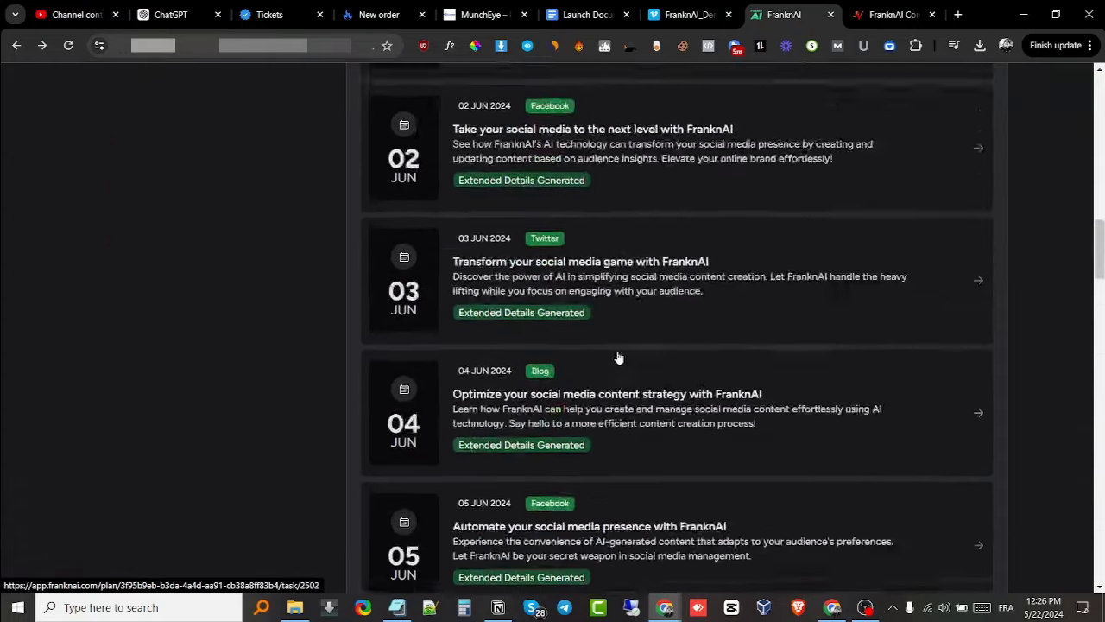
scroll(617, 357, "up", 10)
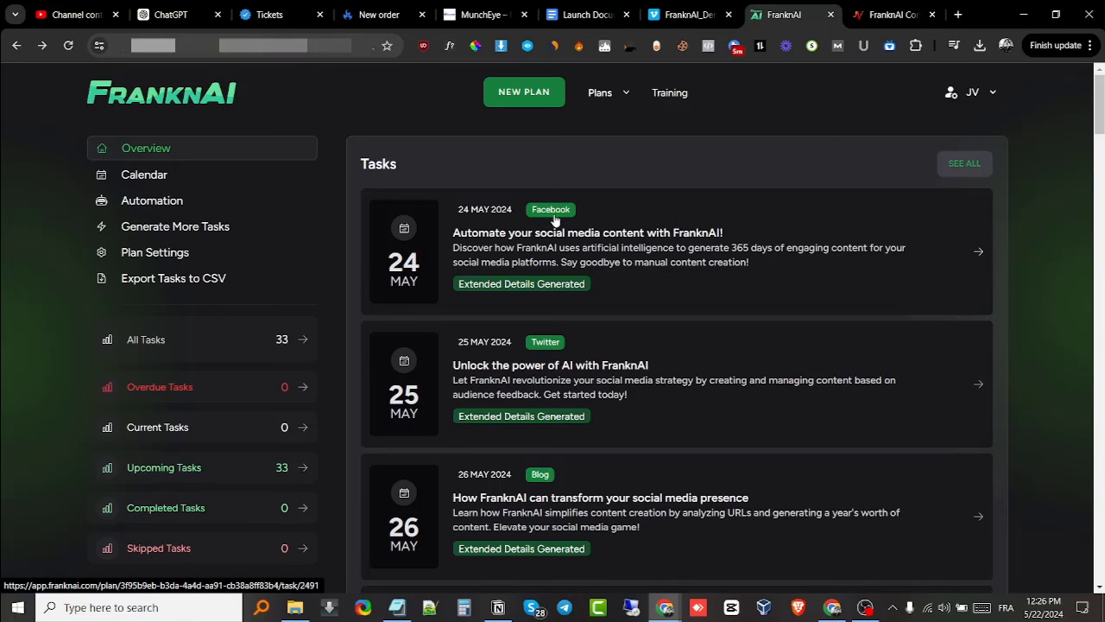
Step: Open the 24 May Facebook task and examine its generated content, image options and meta details
left_click(611, 261)
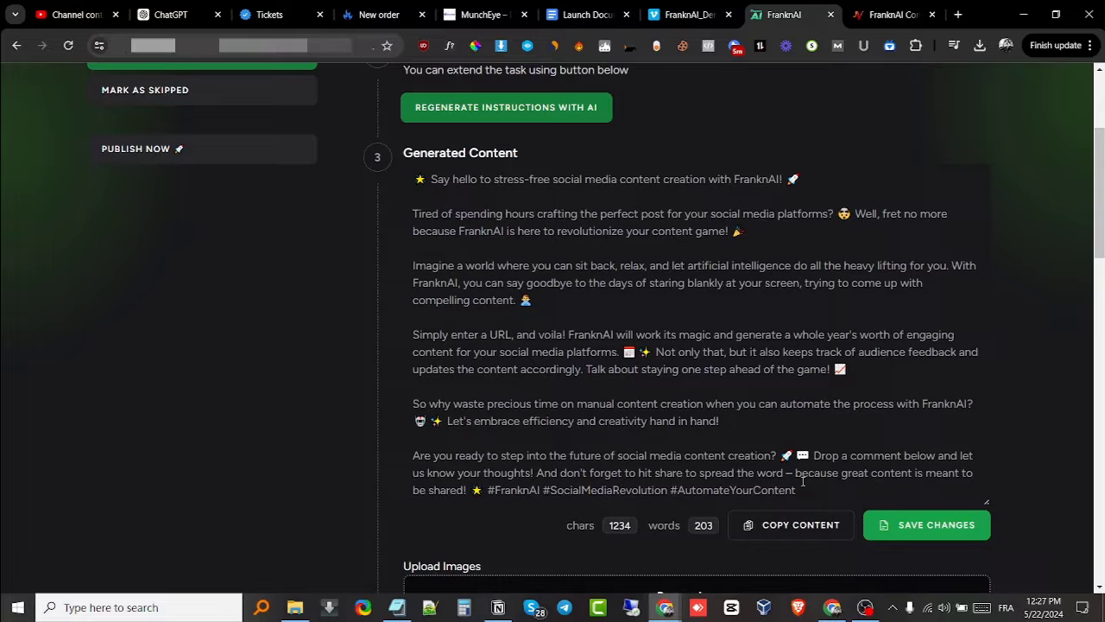
scroll(803, 482, "down", 2)
left_click(810, 344)
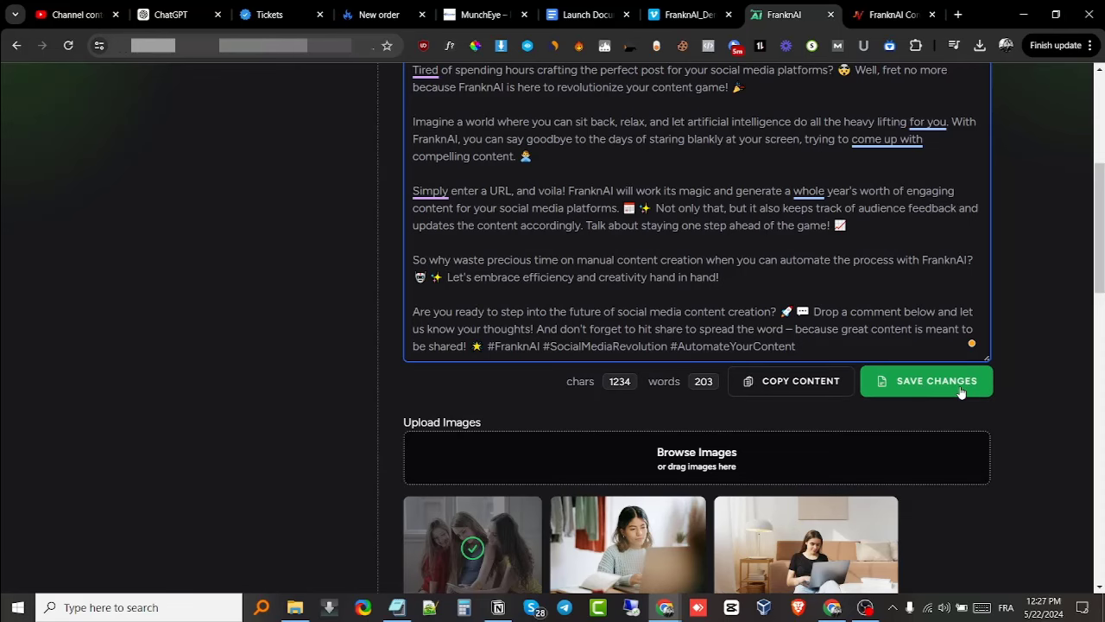
scroll(686, 481, "down", 2)
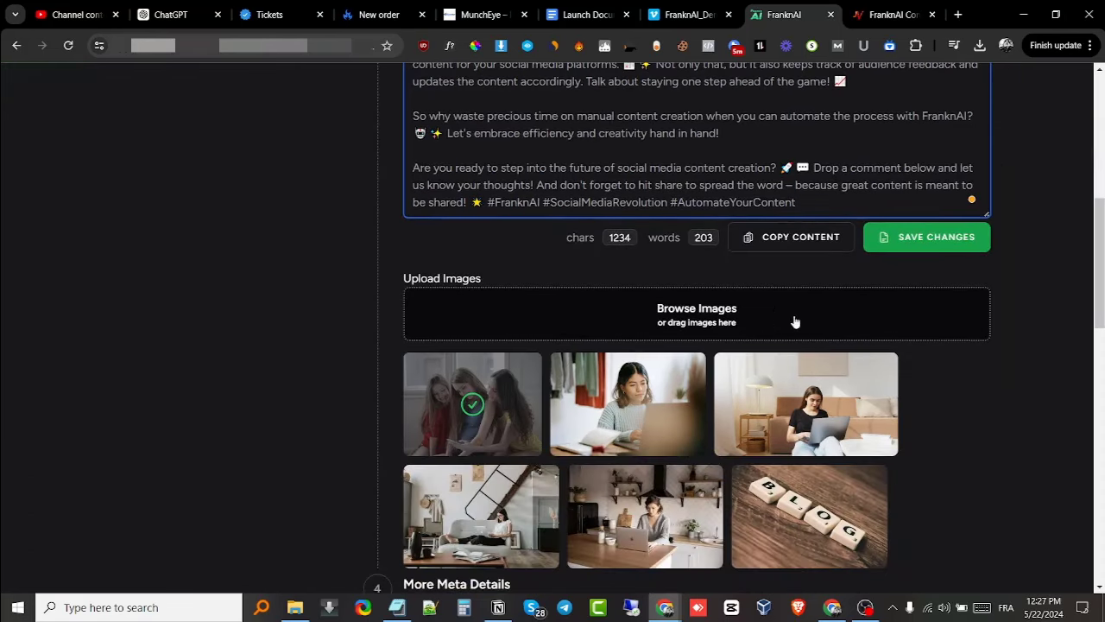
scroll(785, 315, "down", 3)
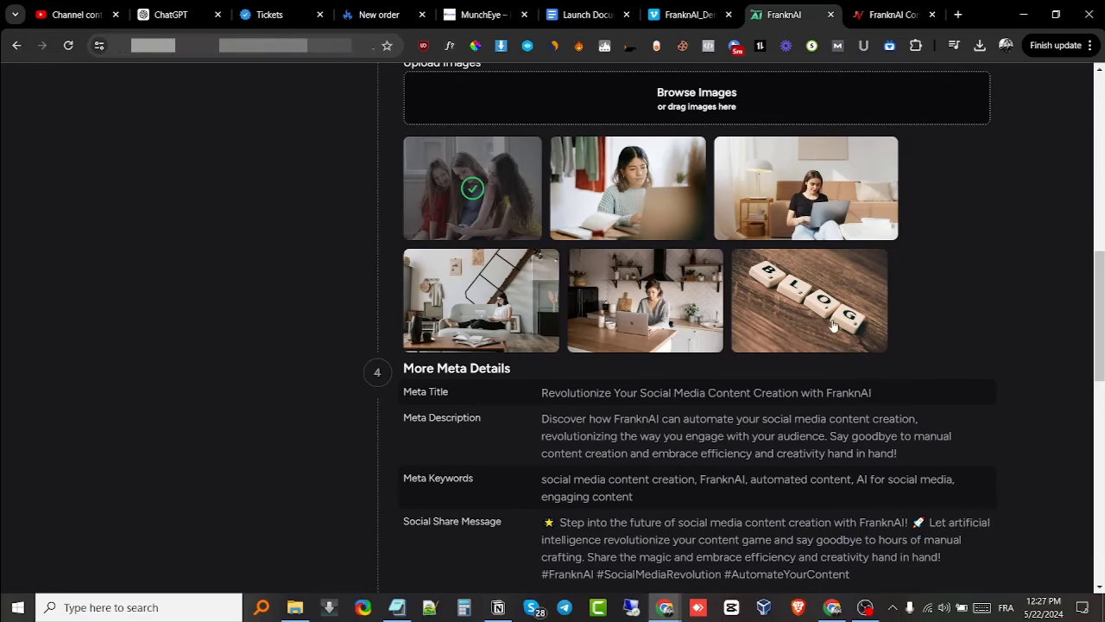
scroll(708, 333, "down", 3)
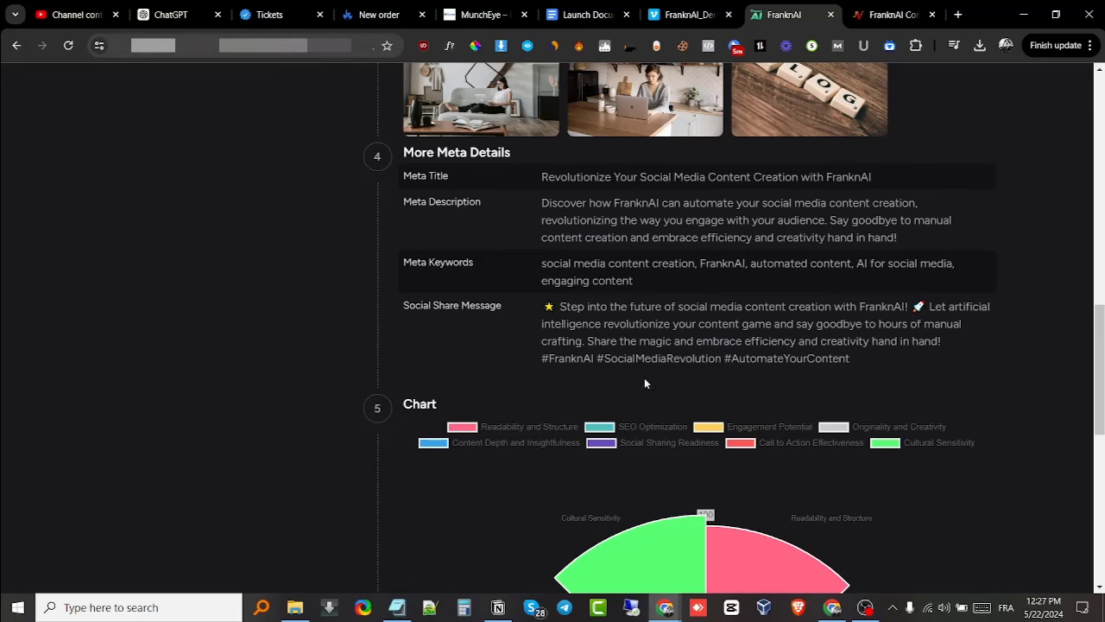
Step: Look over the Facebook task's content chart and Engagement Reaction Content Tailoring section, and return to the plan overview
scroll(604, 345, "down", 6)
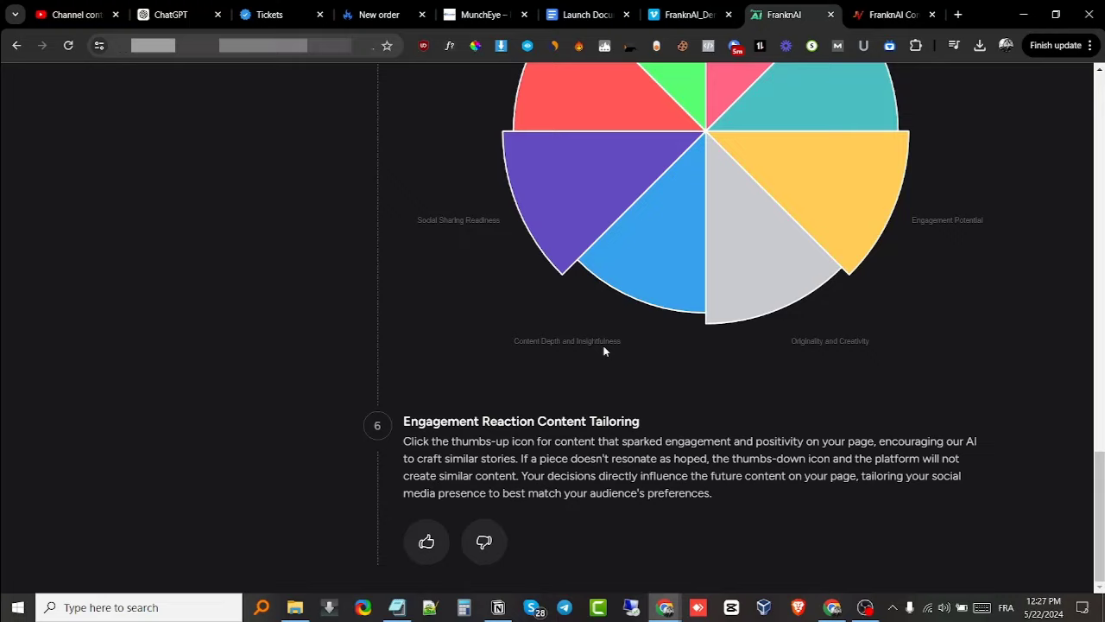
scroll(604, 347, "up", 2)
scroll(604, 350, "up", 15)
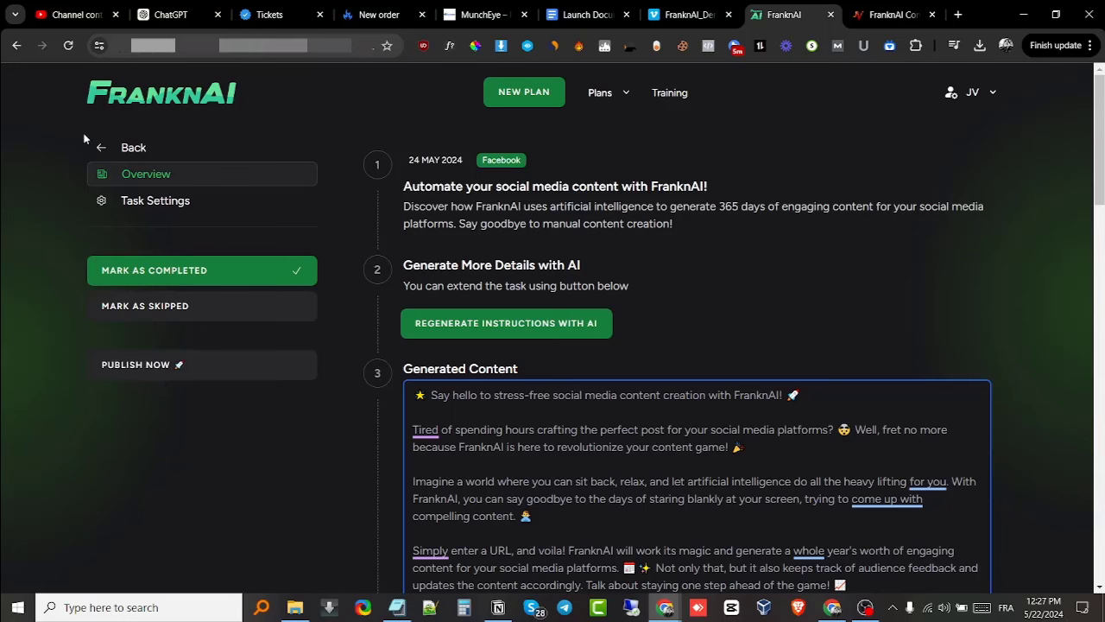
left_click(102, 150)
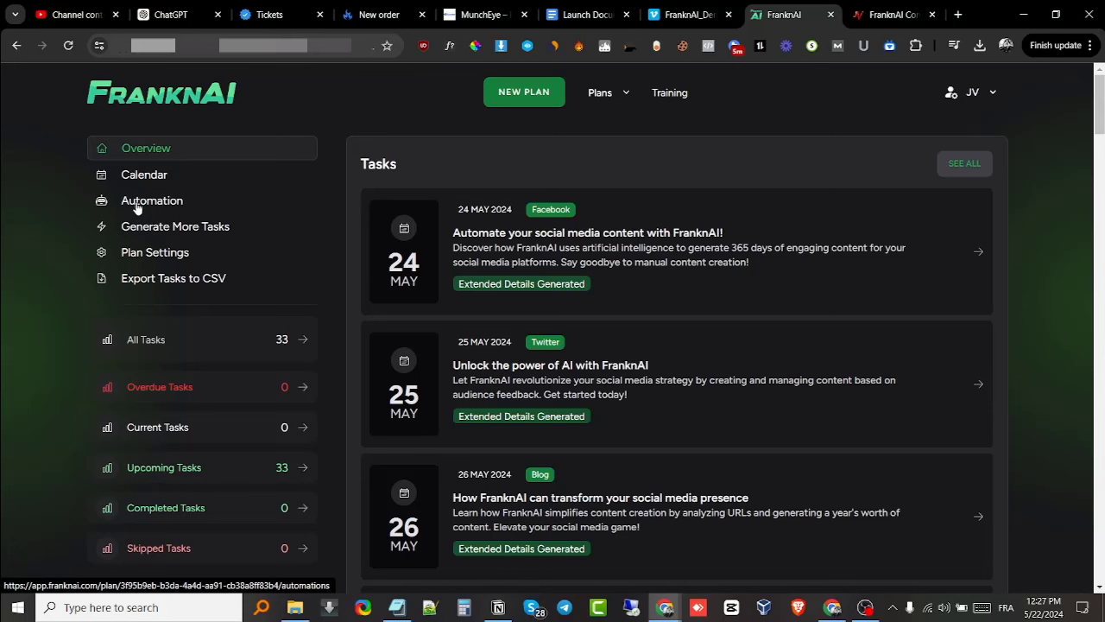
Step: Open the plan's automation settings and examine the Facebook integration's credential fields, test app details and access instructions
left_click(207, 200)
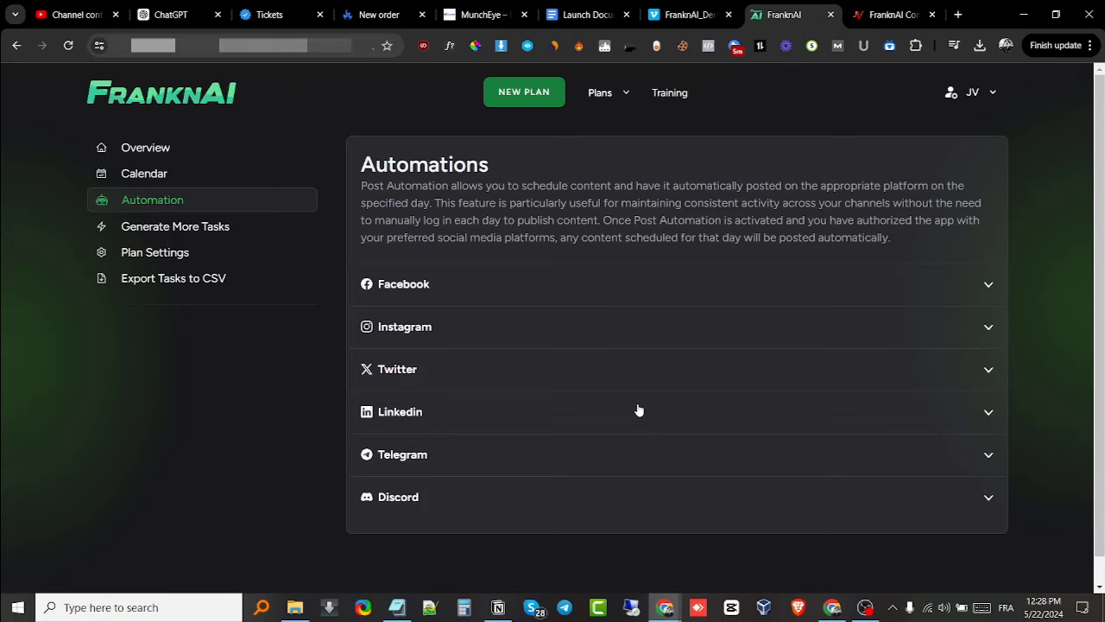
scroll(644, 406, "down", 1)
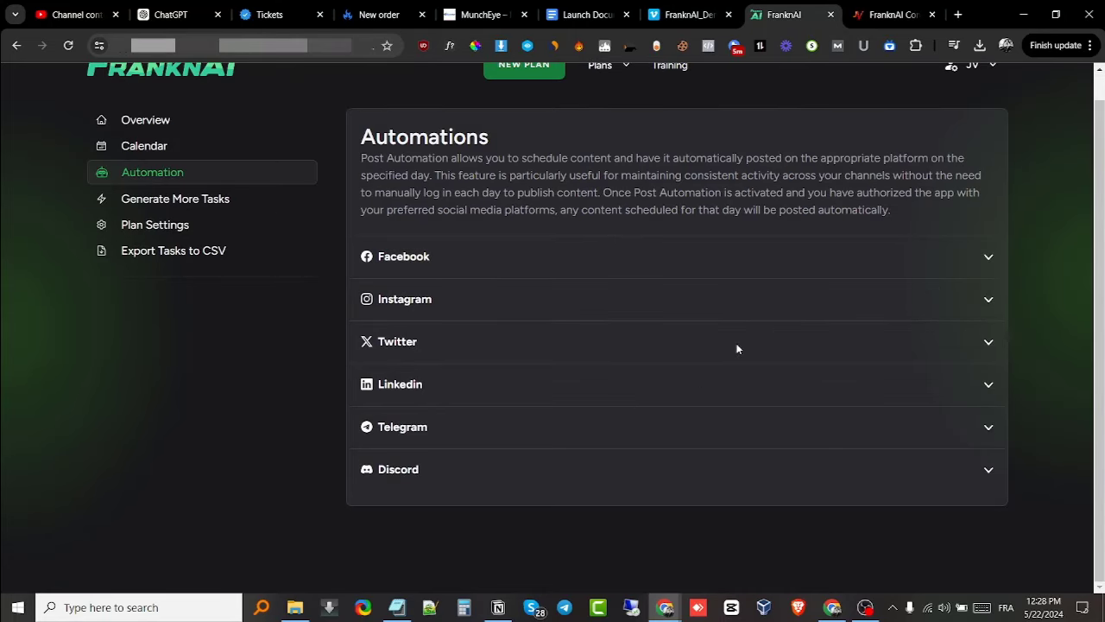
left_click(987, 256)
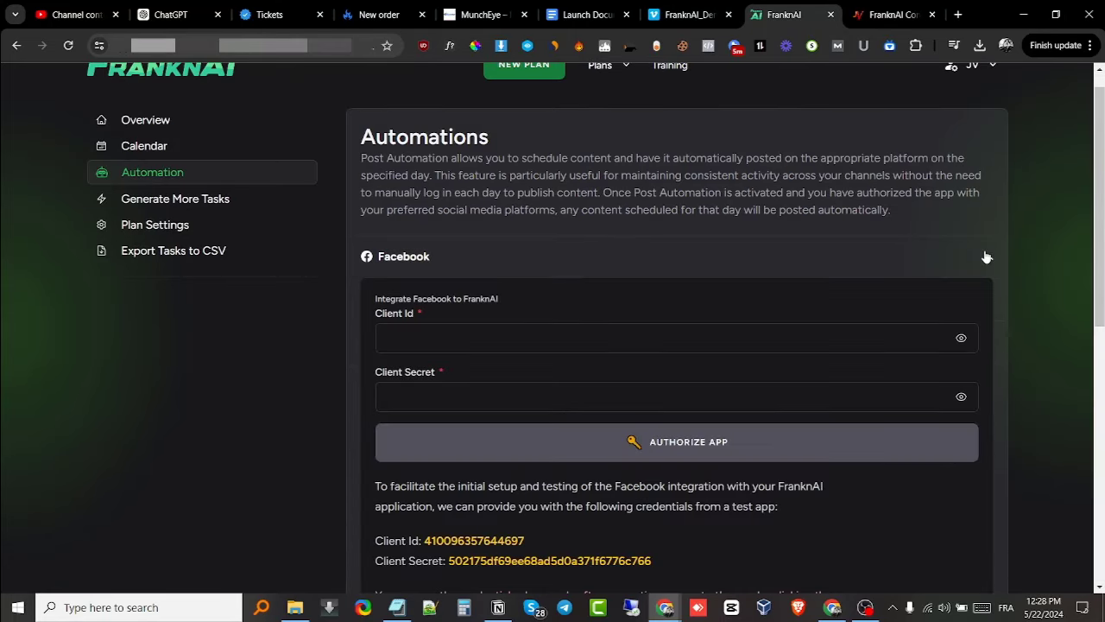
left_click(447, 350)
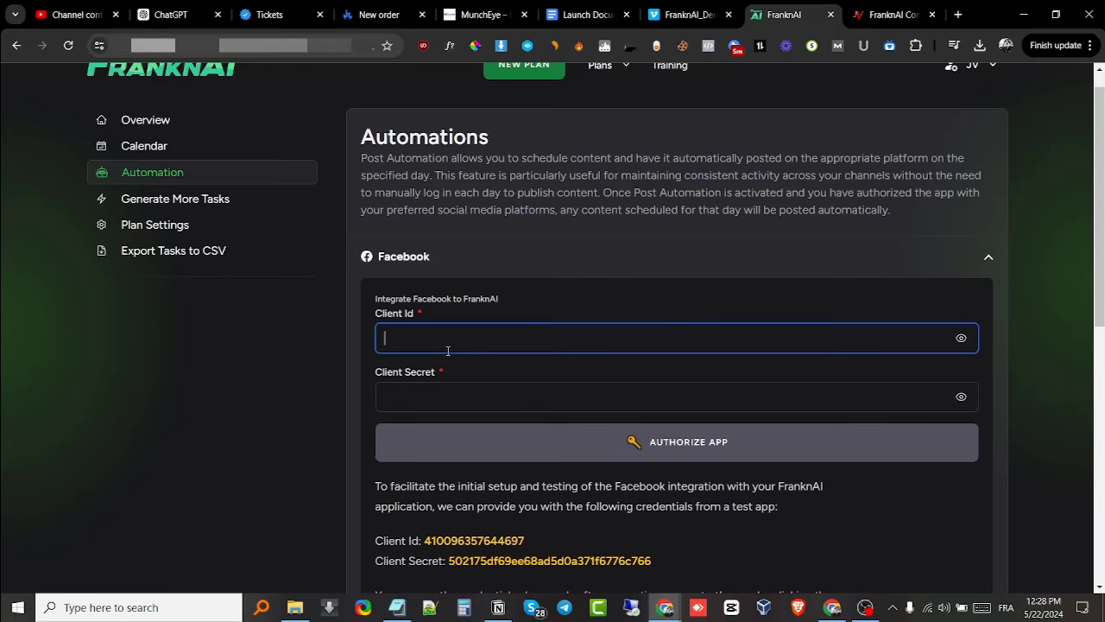
left_click(424, 392)
scroll(424, 392, "down", 3)
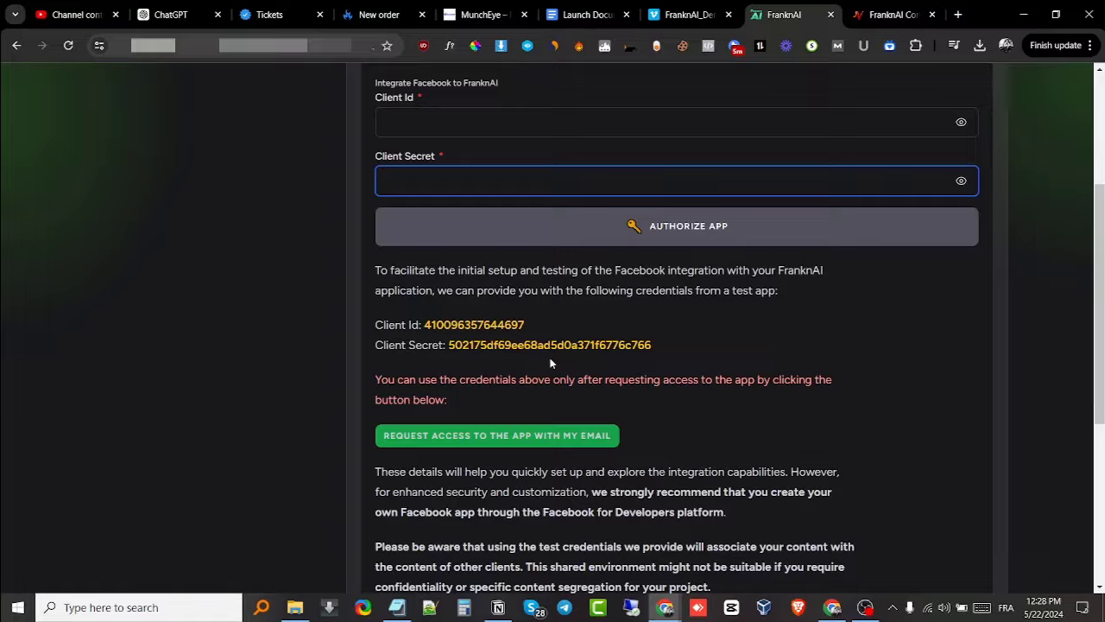
scroll(550, 363, "down", 3)
scroll(551, 363, "up", 4)
scroll(545, 171, "down", 3)
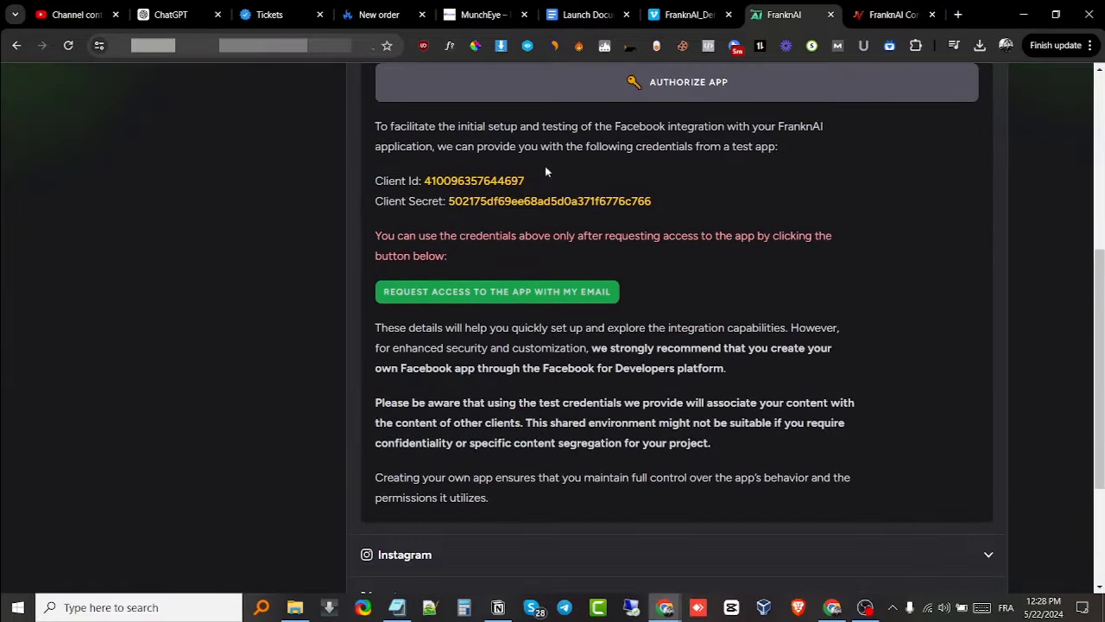
scroll(605, 219, "up", 2)
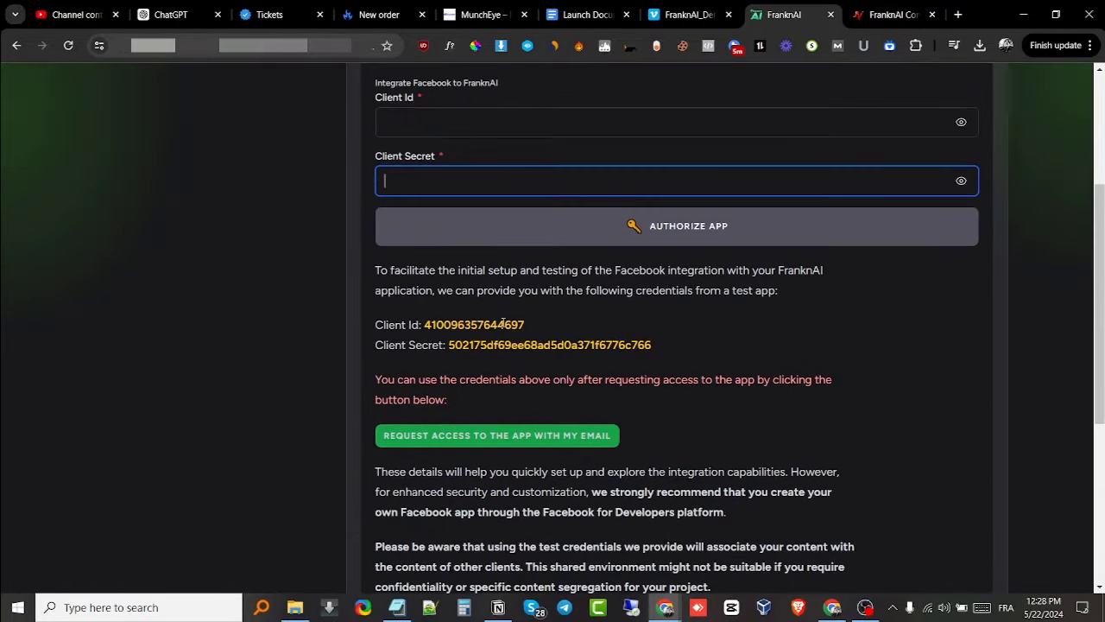
scroll(503, 321, "up", 3)
left_click(550, 266)
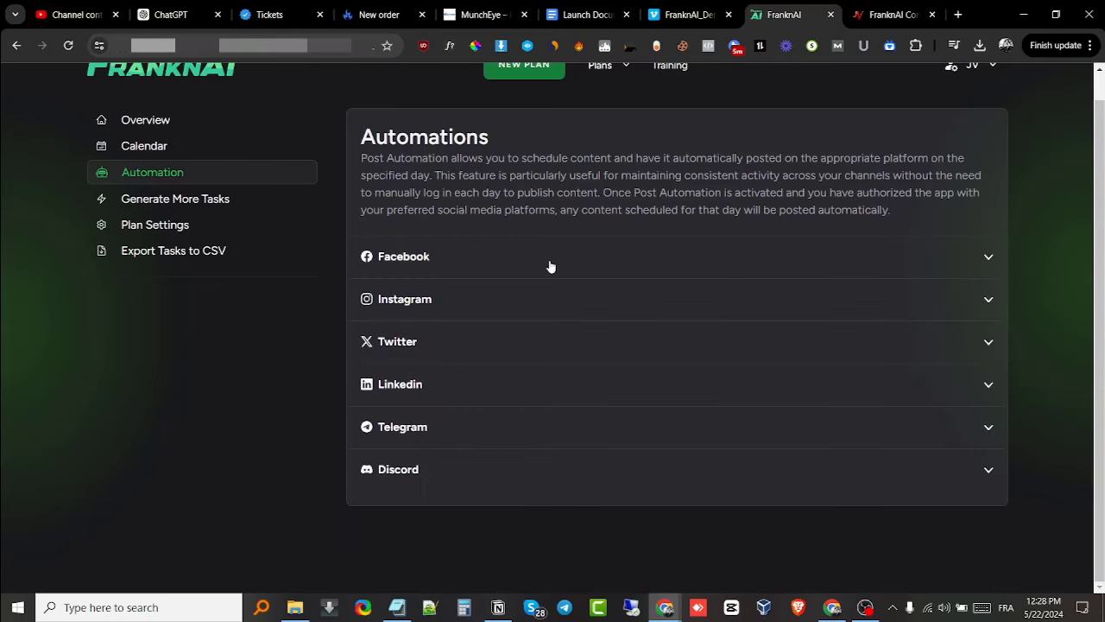
Step: Expand the Instagram integration to view its credential fields, and collapse it again
double_click(419, 313)
left_click(427, 302)
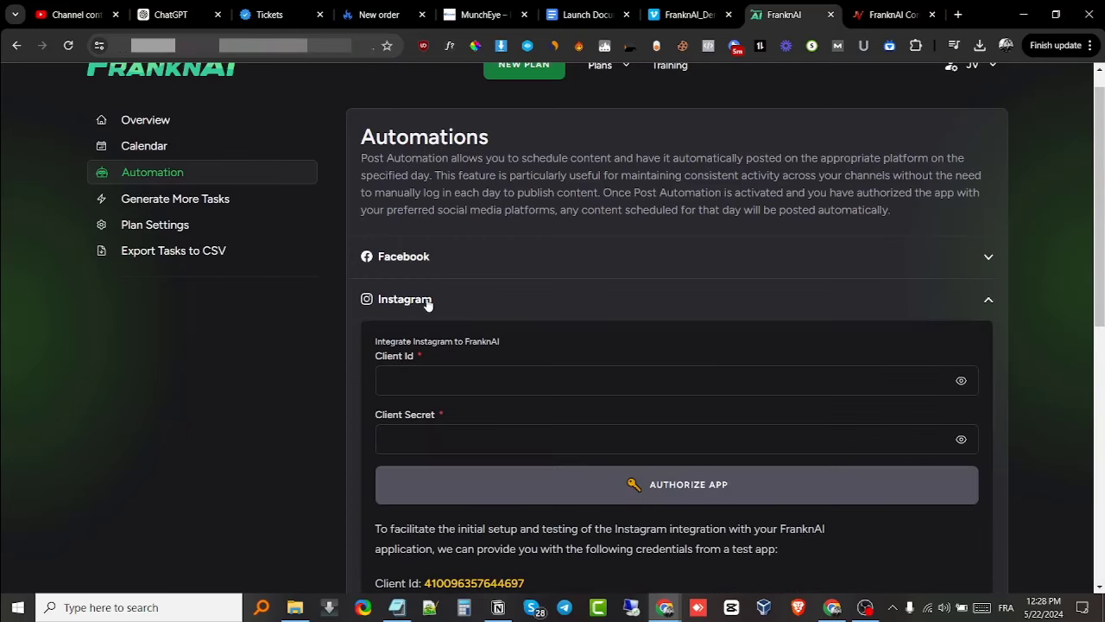
left_click(411, 302)
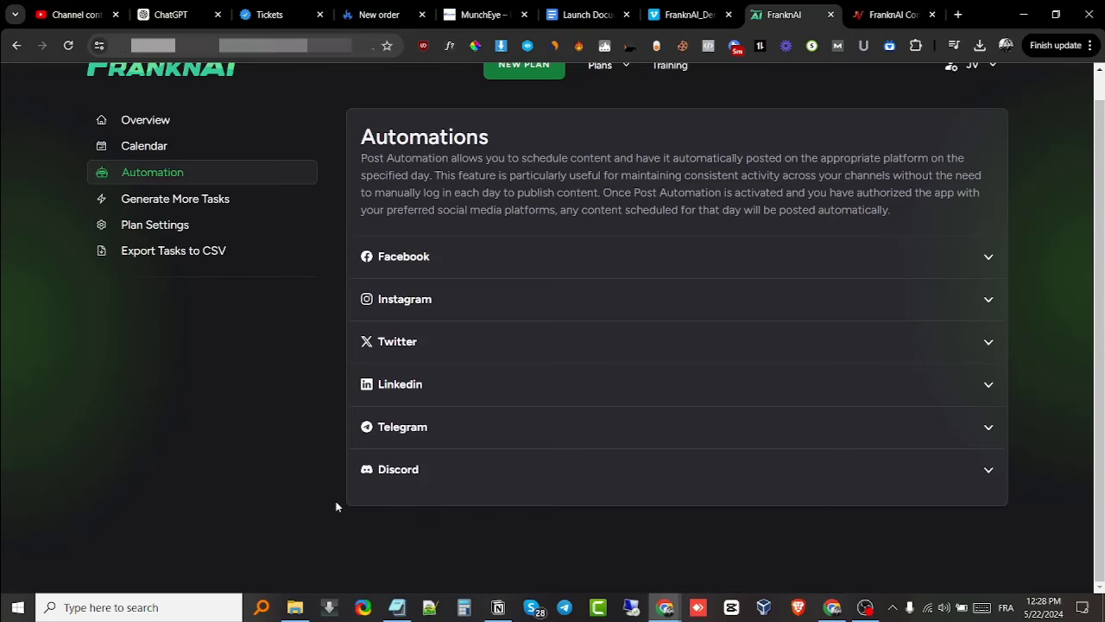
scroll(384, 292, "up", 1)
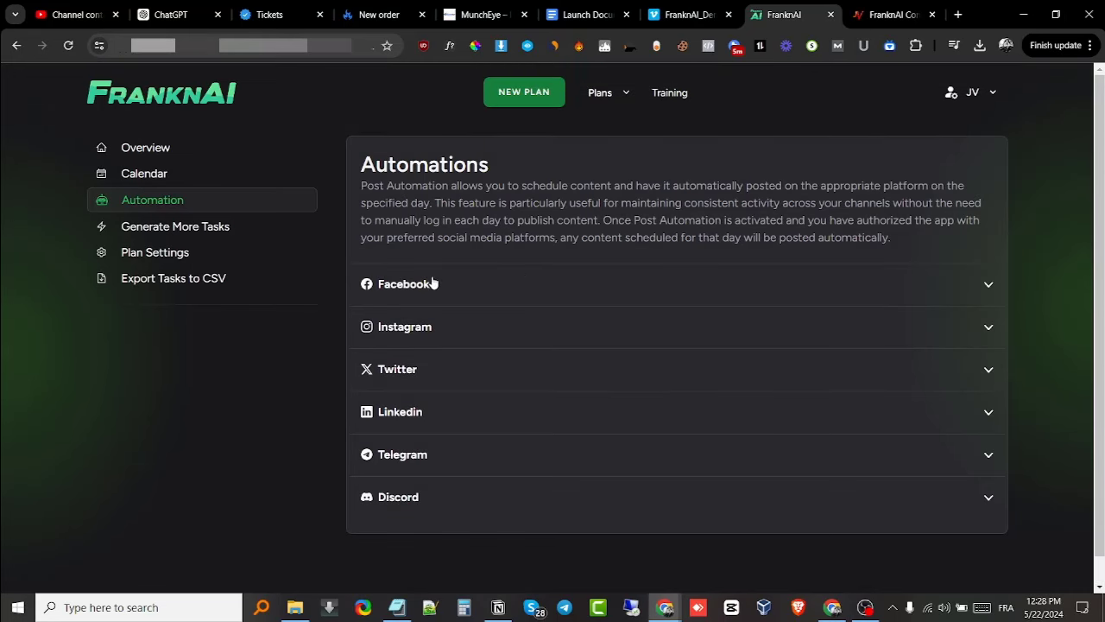
Step: Return to the plan overview and open the 26 May Blog task about transforming social media presence
left_click(17, 45)
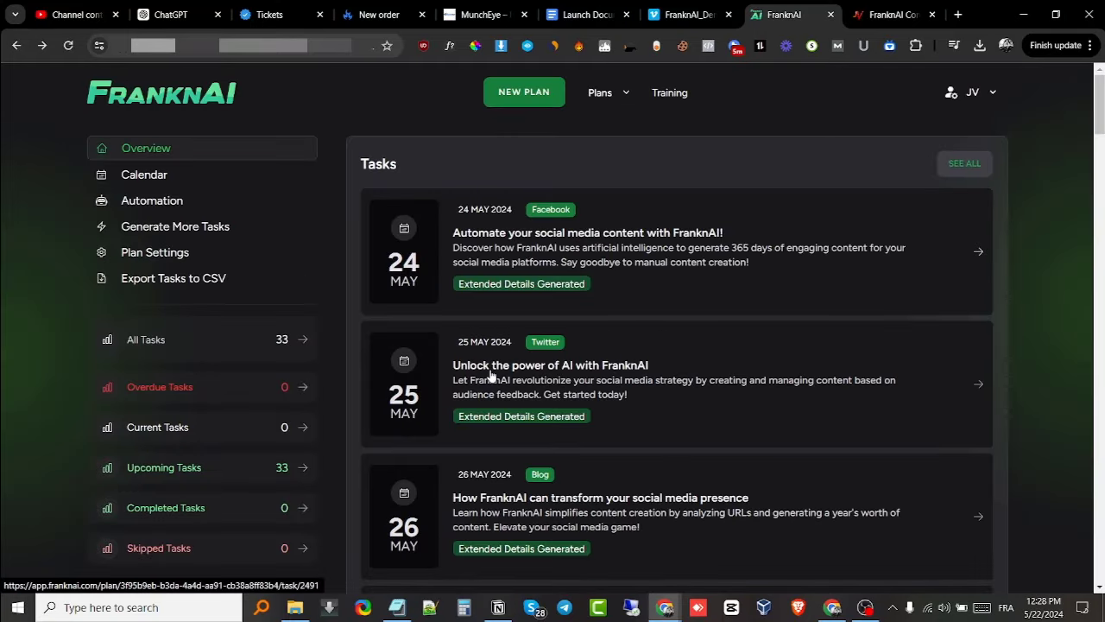
scroll(524, 373, "down", 1)
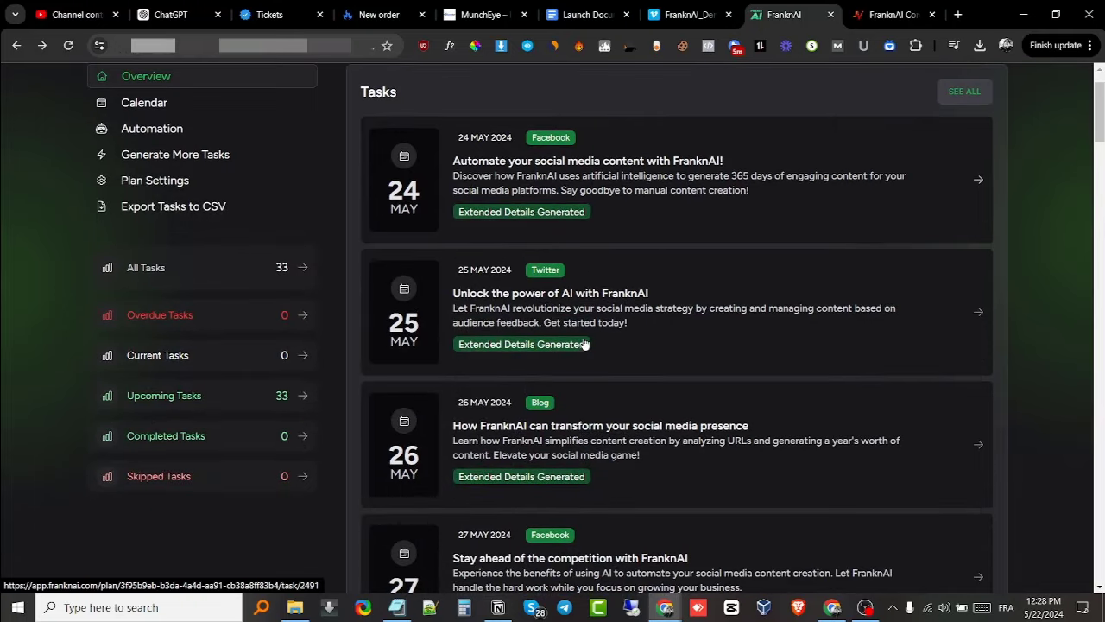
scroll(585, 346, "down", 2)
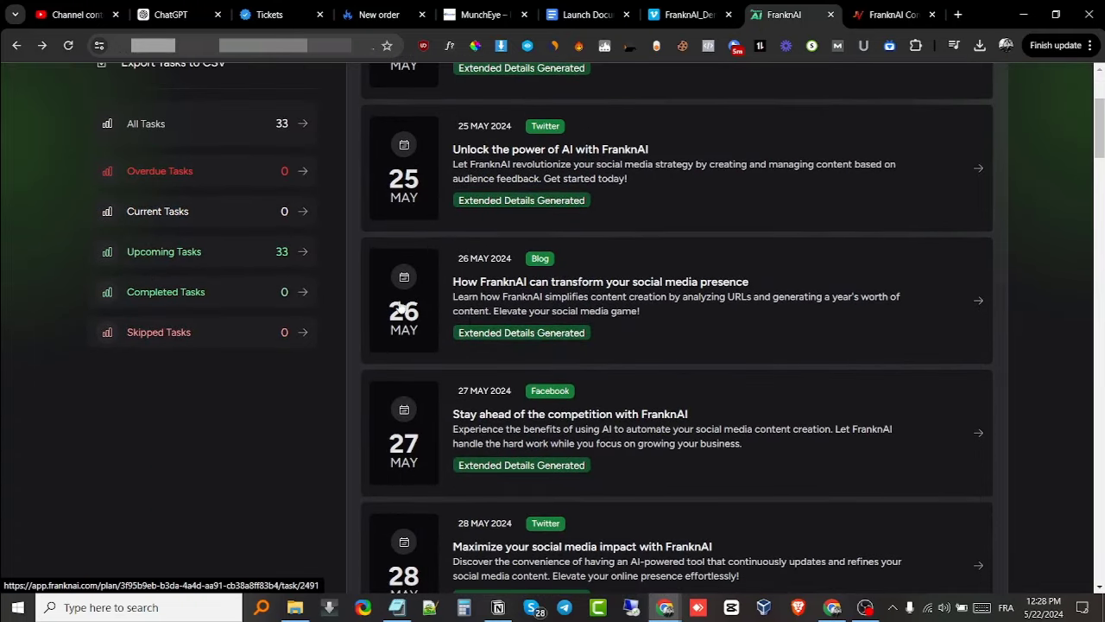
left_click(728, 299)
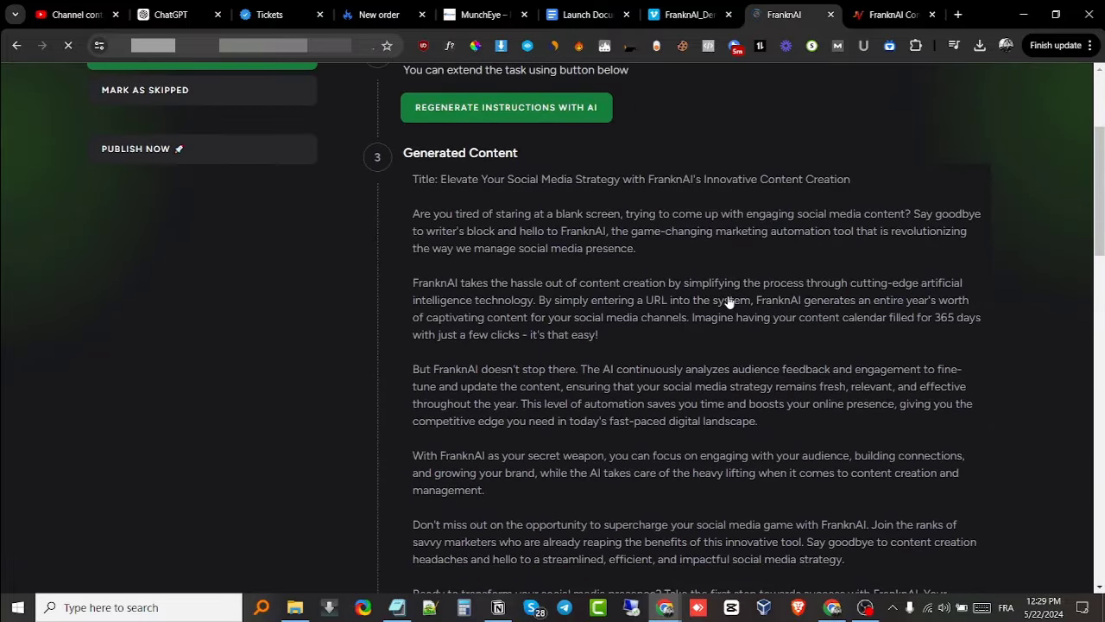
Step: Read through the Blog task's generated article and select its body text below the title, down to the closing line
scroll(729, 304, "down", 3)
scroll(729, 303, "up", 4)
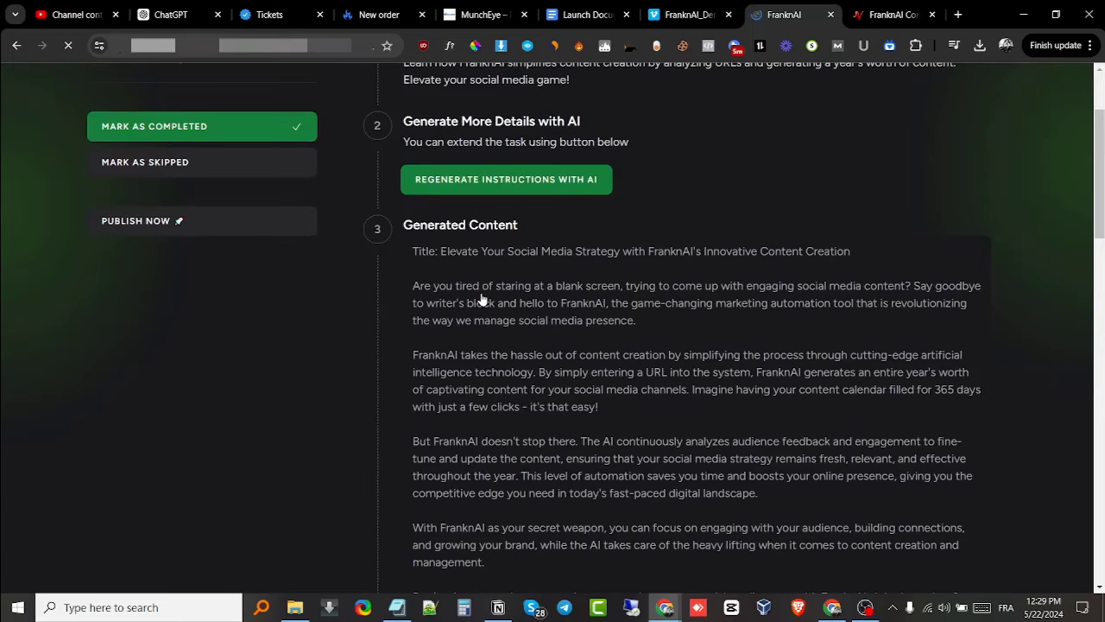
scroll(480, 292, "down", 3)
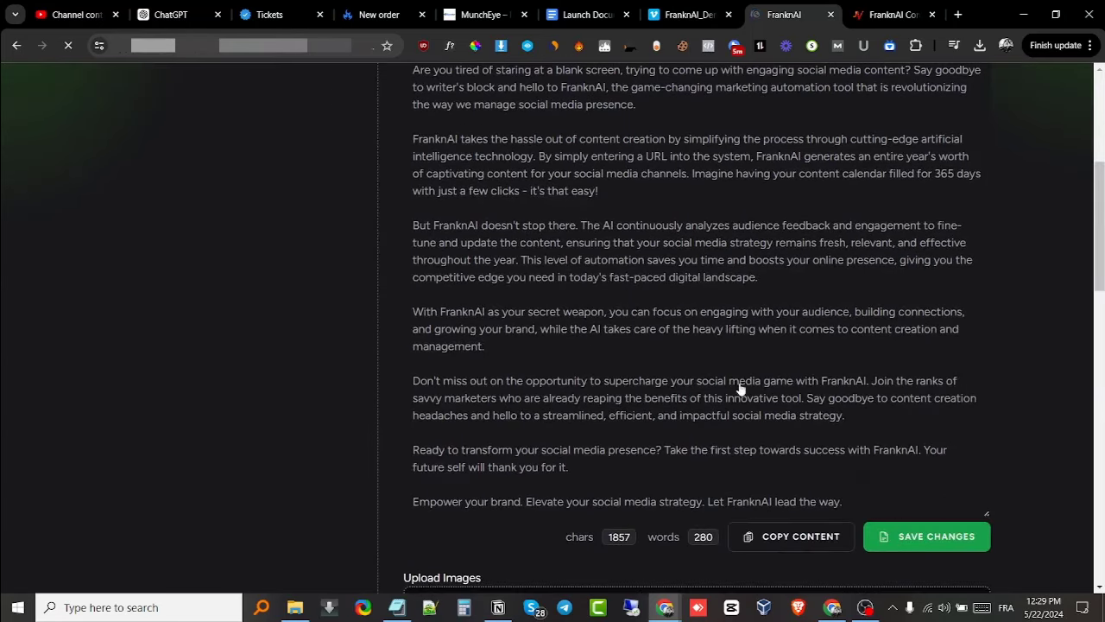
left_click(845, 503)
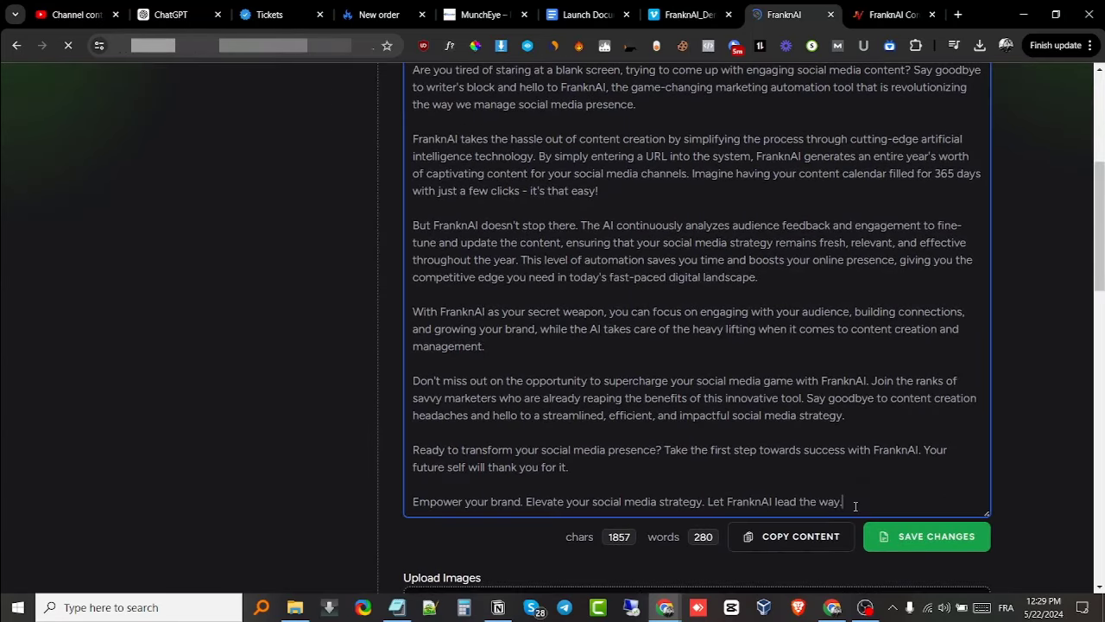
scroll(833, 488, "up", 4)
scroll(822, 471, "down", 5)
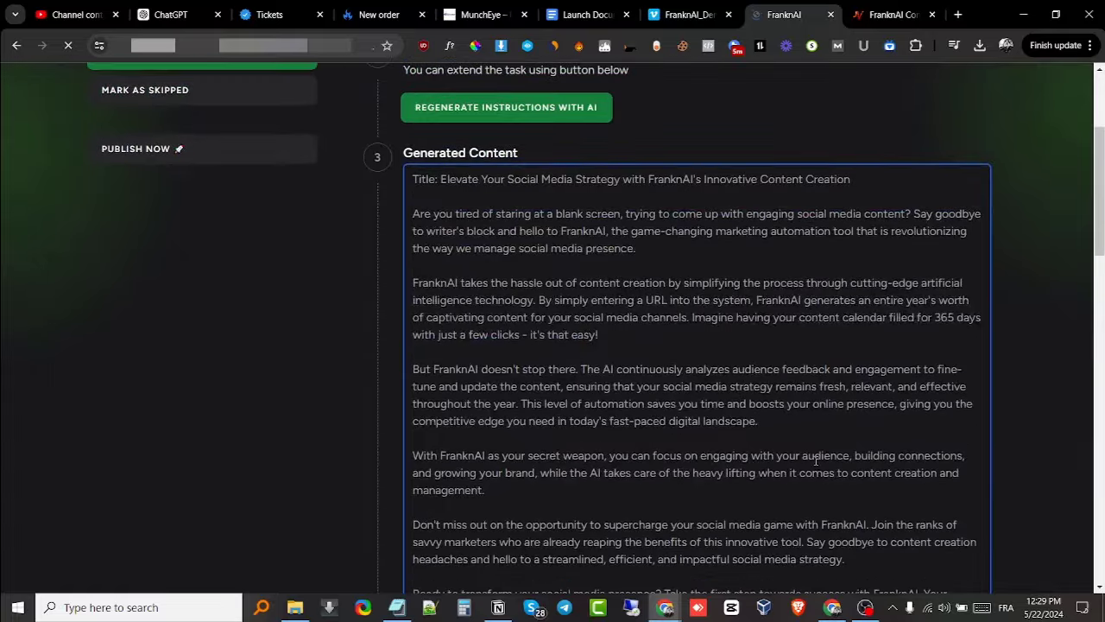
scroll(808, 433, "up", 3)
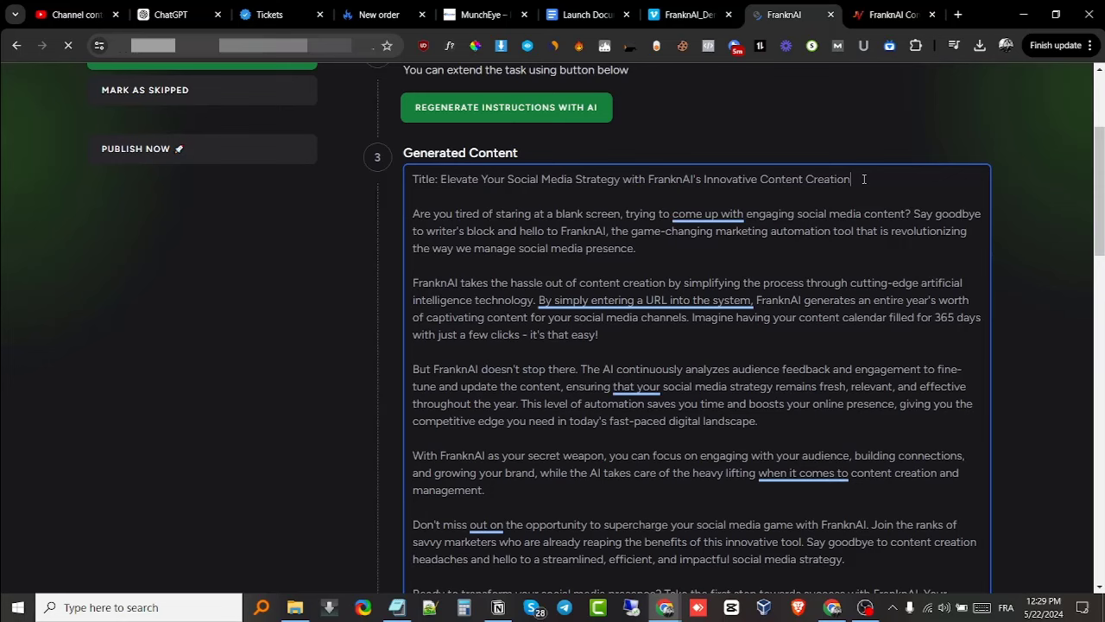
left_click_drag(863, 179, 868, 359)
scroll(617, 272, "down", 3)
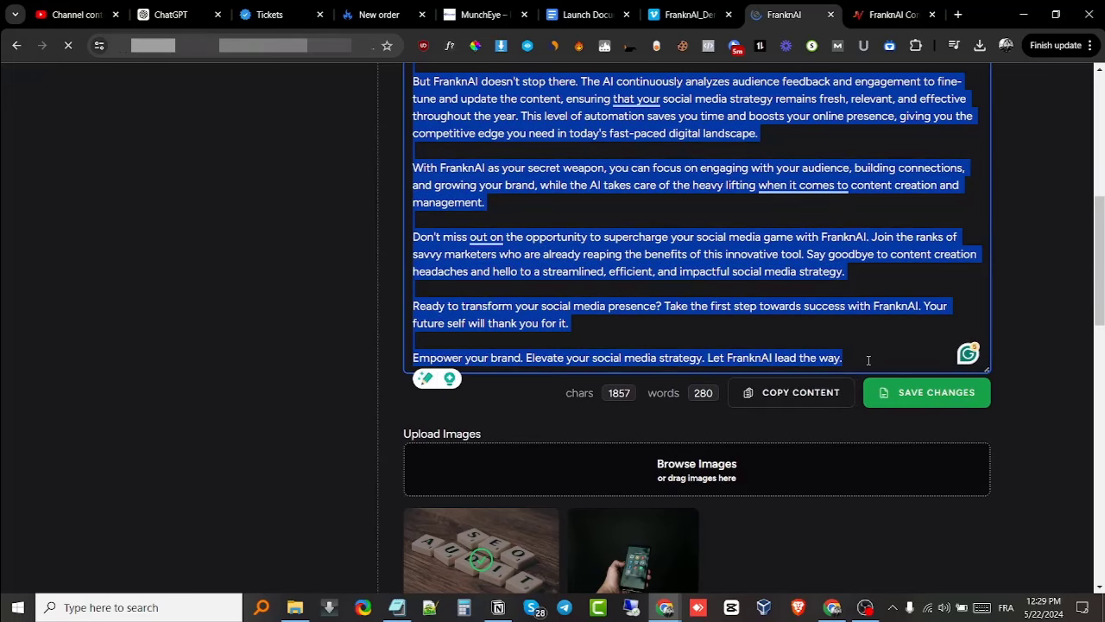
Step: Examine the Blog task's images, meta details and chart, and go back to the plan overview
scroll(867, 360, "down", 3)
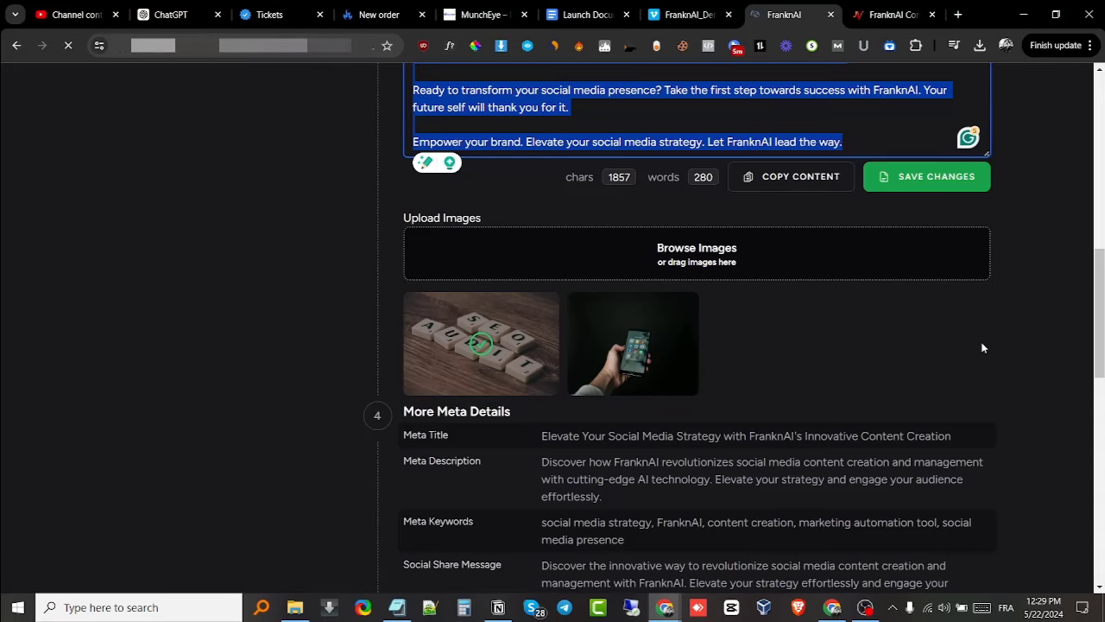
scroll(982, 347, "down", 10)
scroll(980, 340, "up", 5)
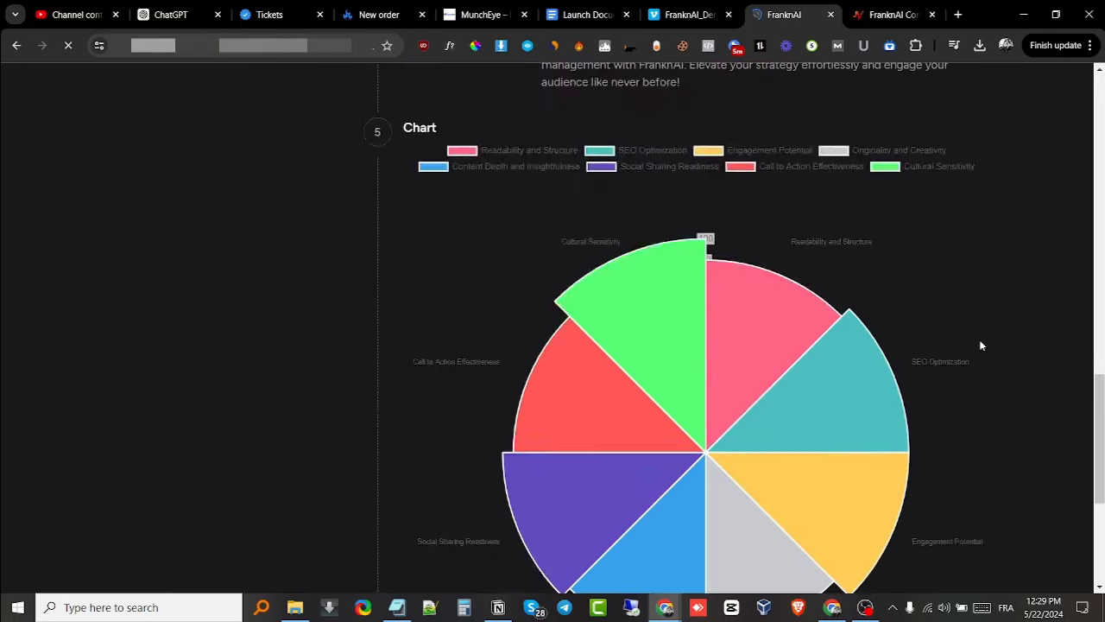
scroll(980, 341, "up", 15)
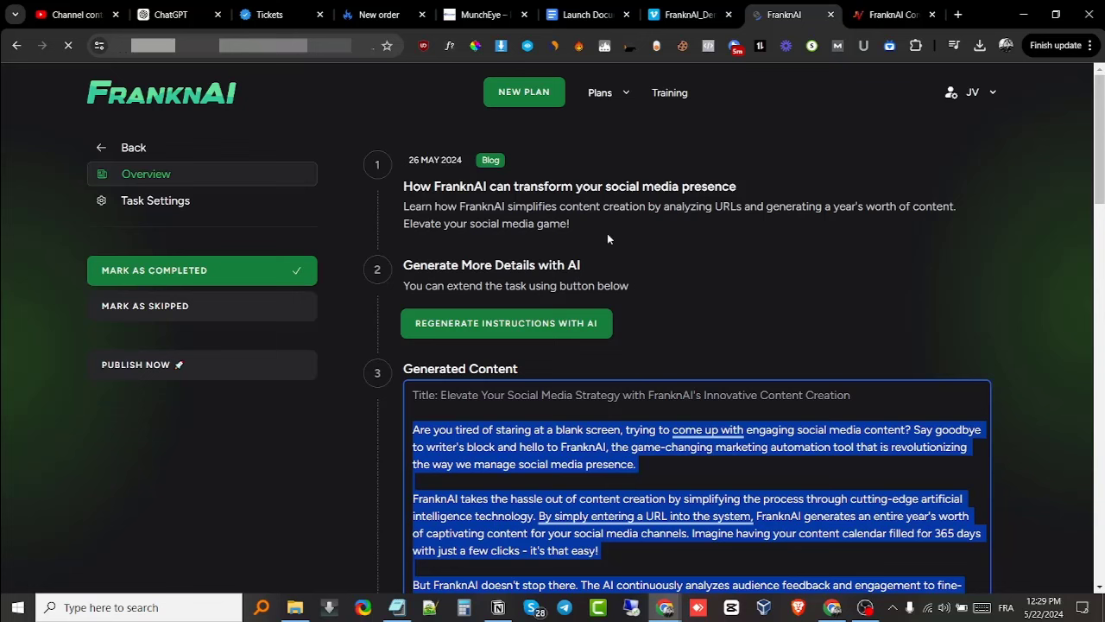
left_click(170, 105)
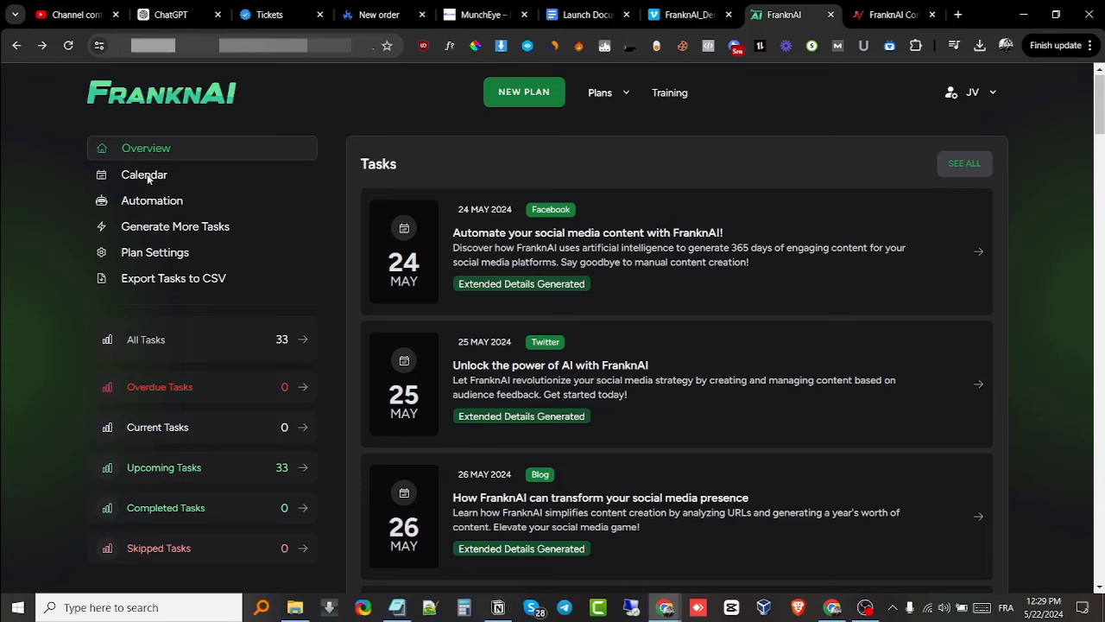
Step: Open the plan's calendar and review the scheduled posts in the May 2024 month view and the list of events
left_click(147, 175)
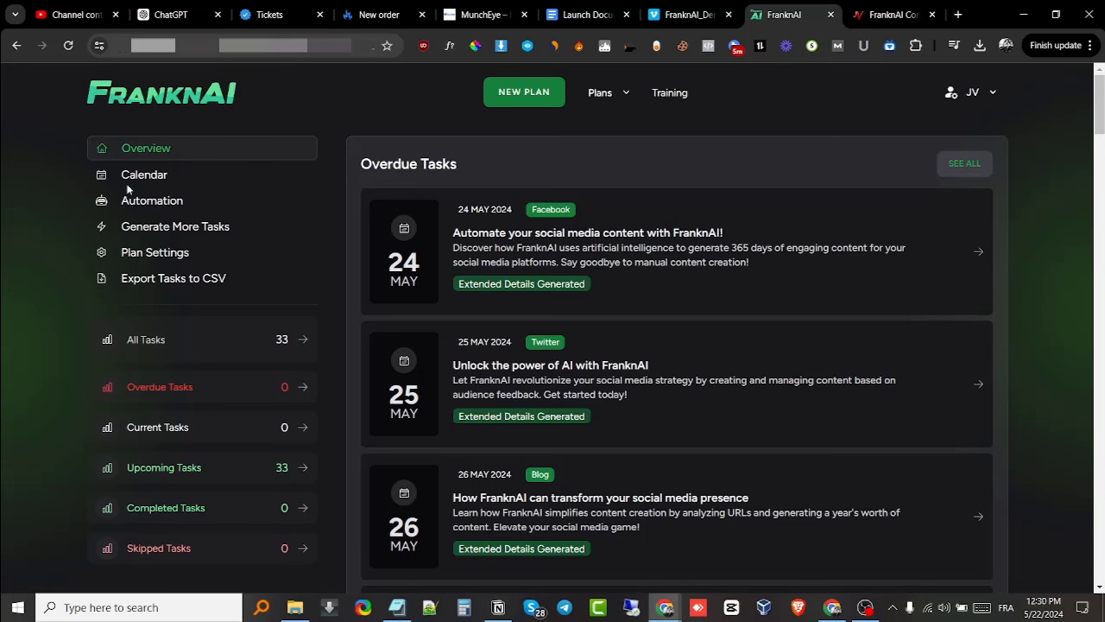
left_click(301, 201)
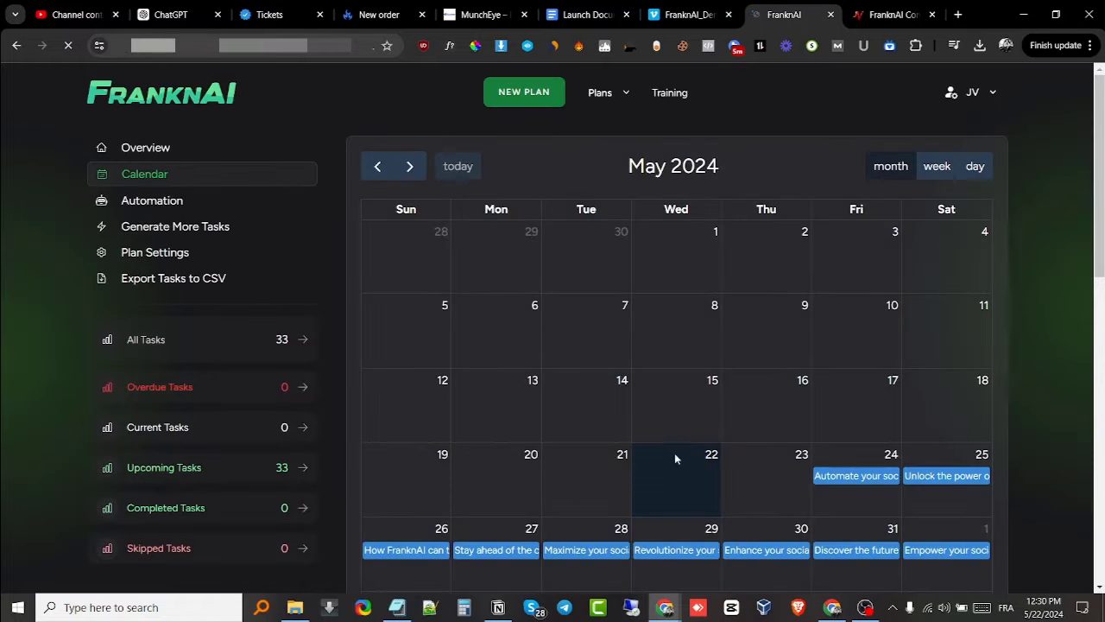
scroll(619, 433, "down", 2)
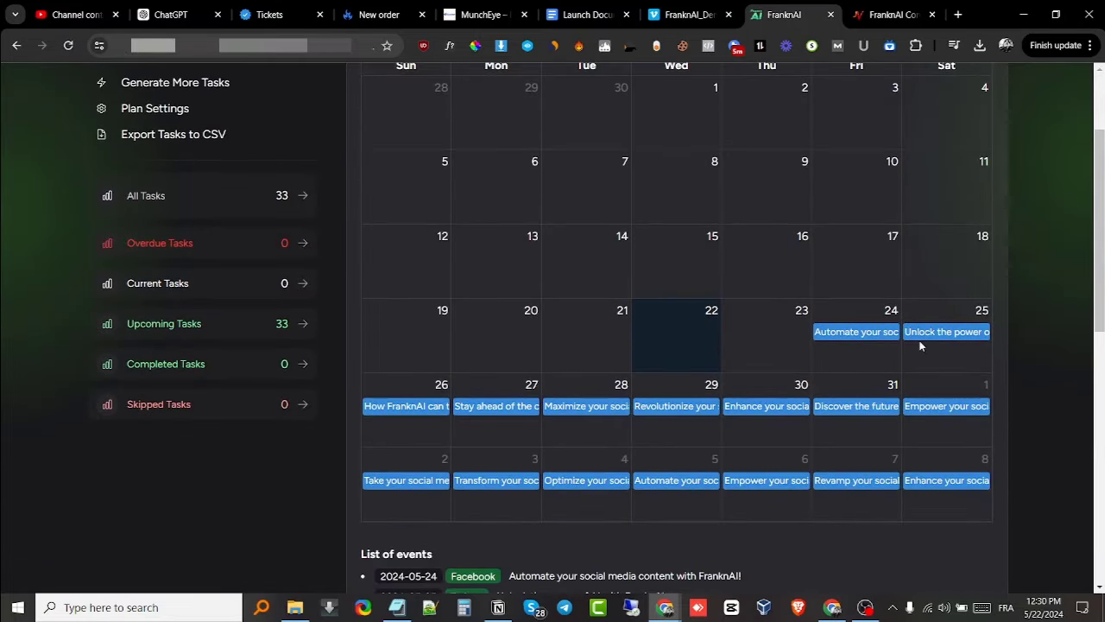
scroll(565, 448, "up", 2)
scroll(565, 448, "down", 5)
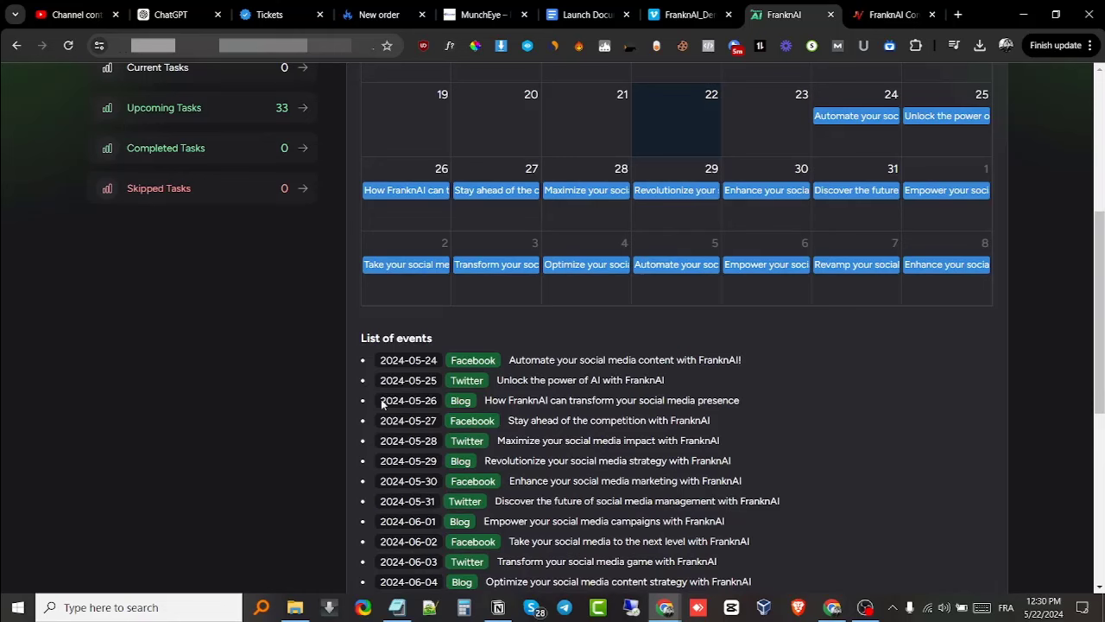
scroll(484, 422, "down", 4)
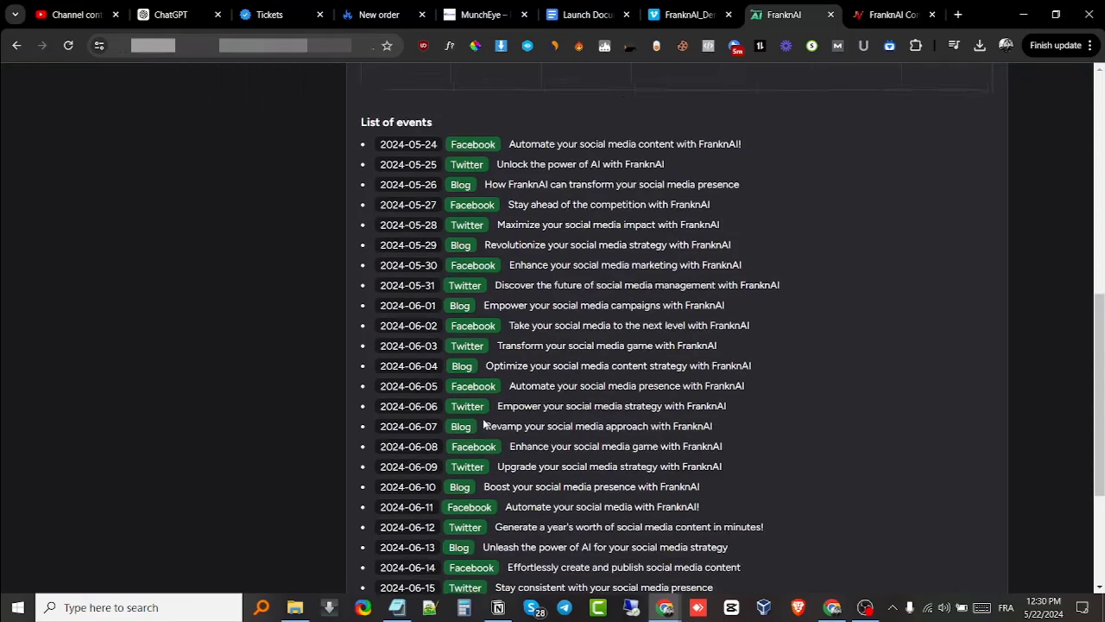
scroll(484, 422, "down", 2)
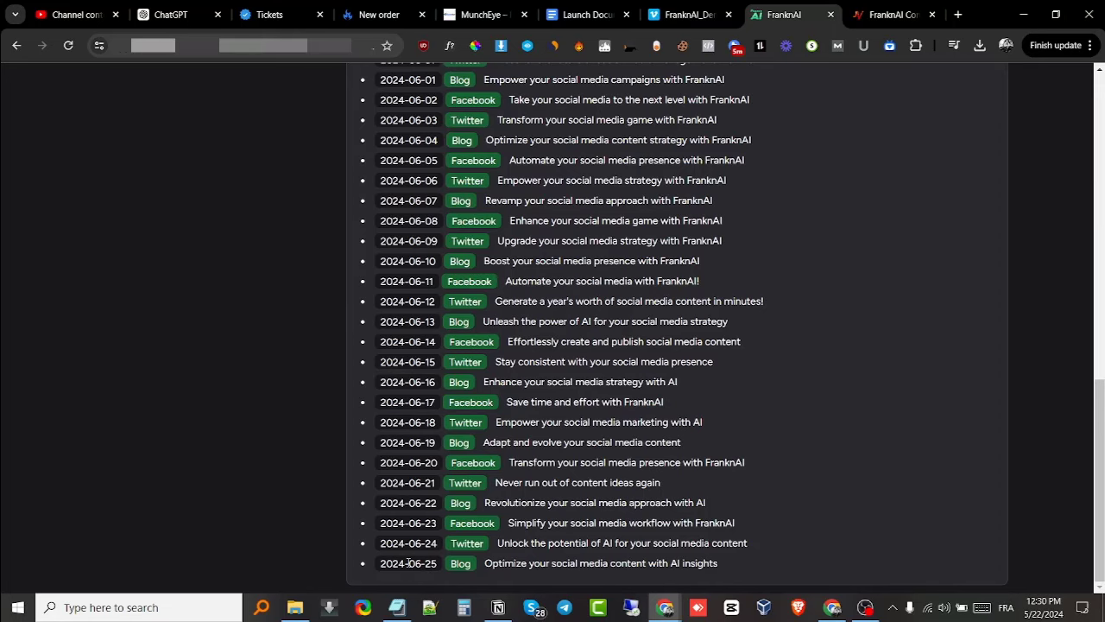
left_click_drag(408, 563, 438, 566)
scroll(460, 503, "up", 15)
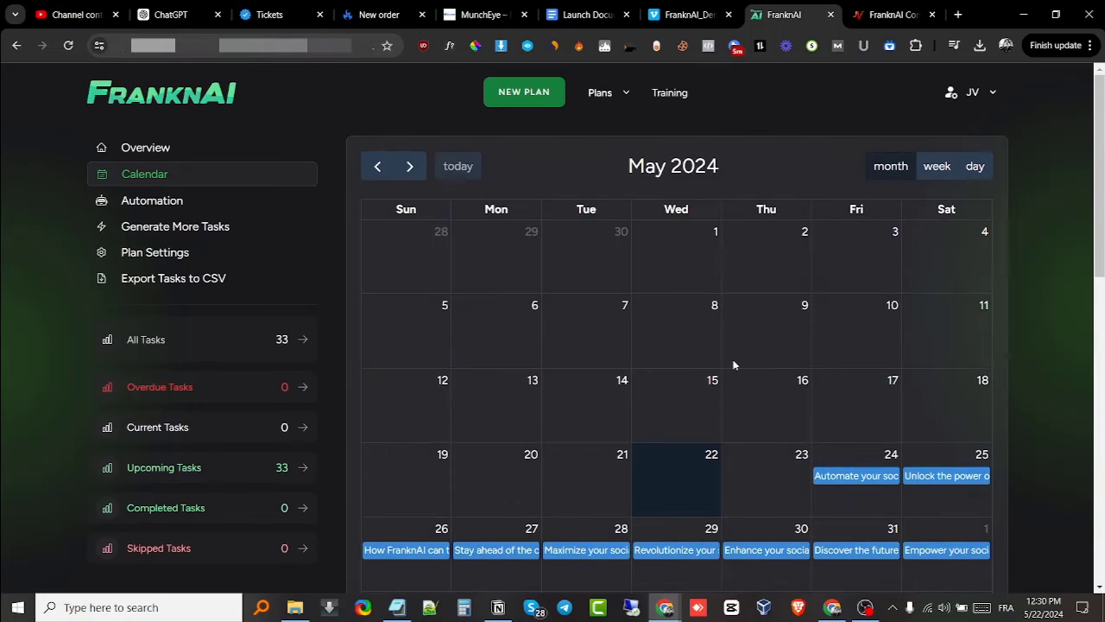
Step: Review the rest of the May 2024 calendar and the plan's list of task statuses
scroll(259, 354, "down", 2)
scroll(216, 319, "up", 1)
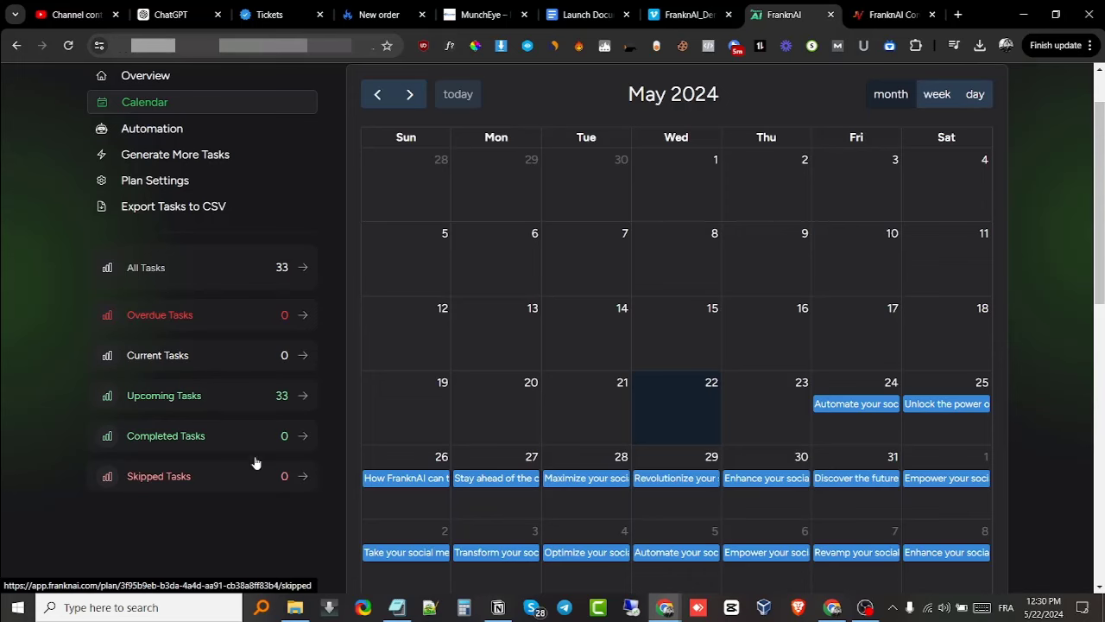
scroll(259, 415, "up", 1)
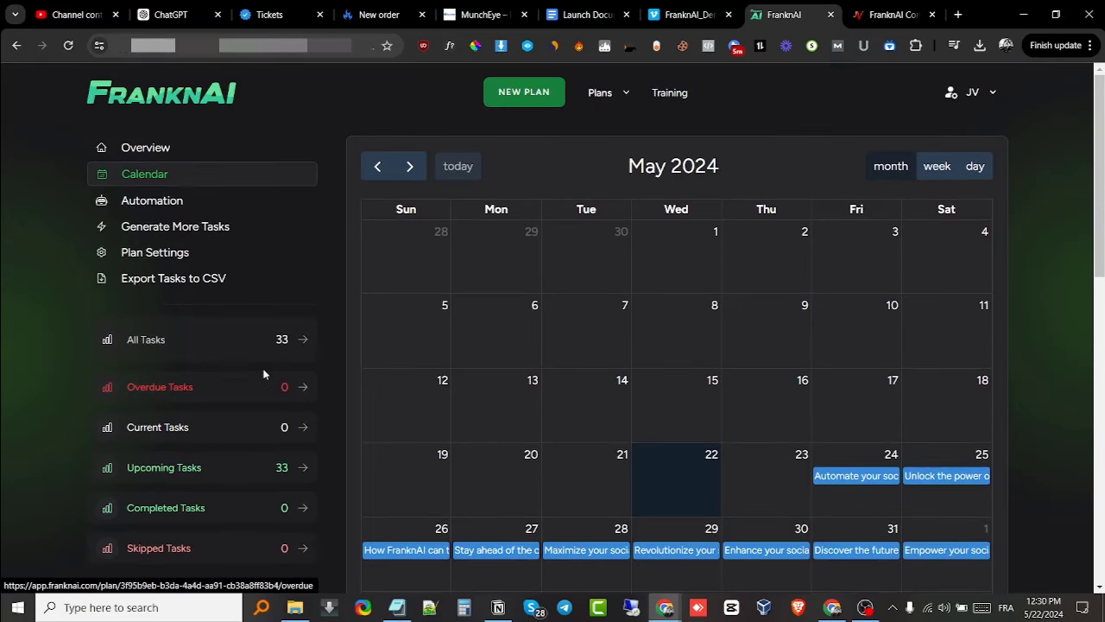
Step: Review the options in the plan's form for generating more tasks, and export the plan's tasks to CSV
left_click(174, 227)
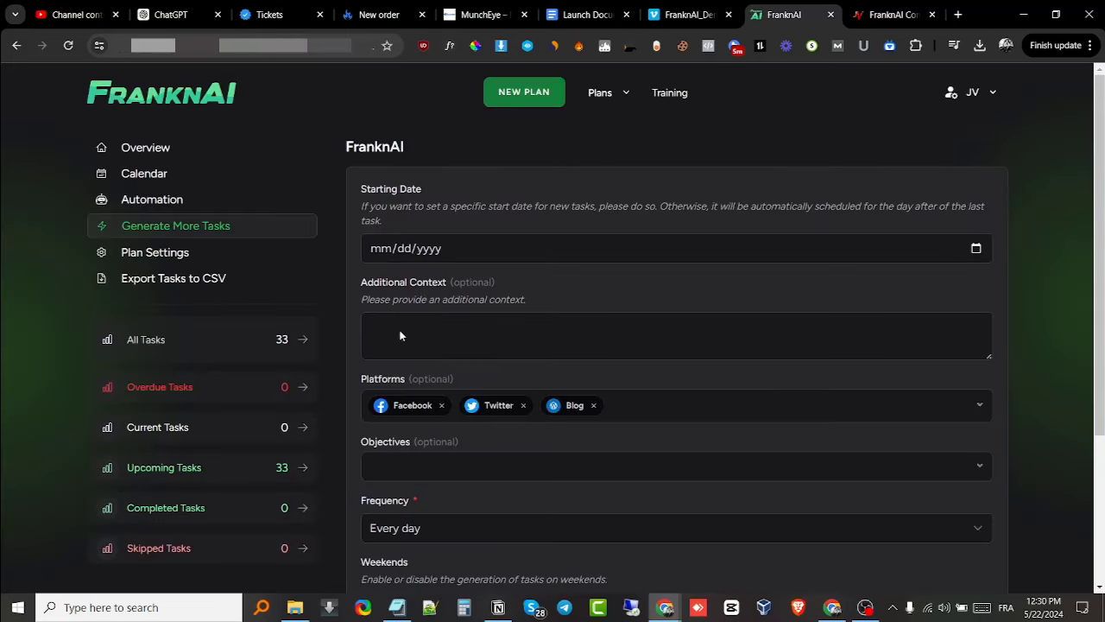
scroll(481, 343, "down", 2)
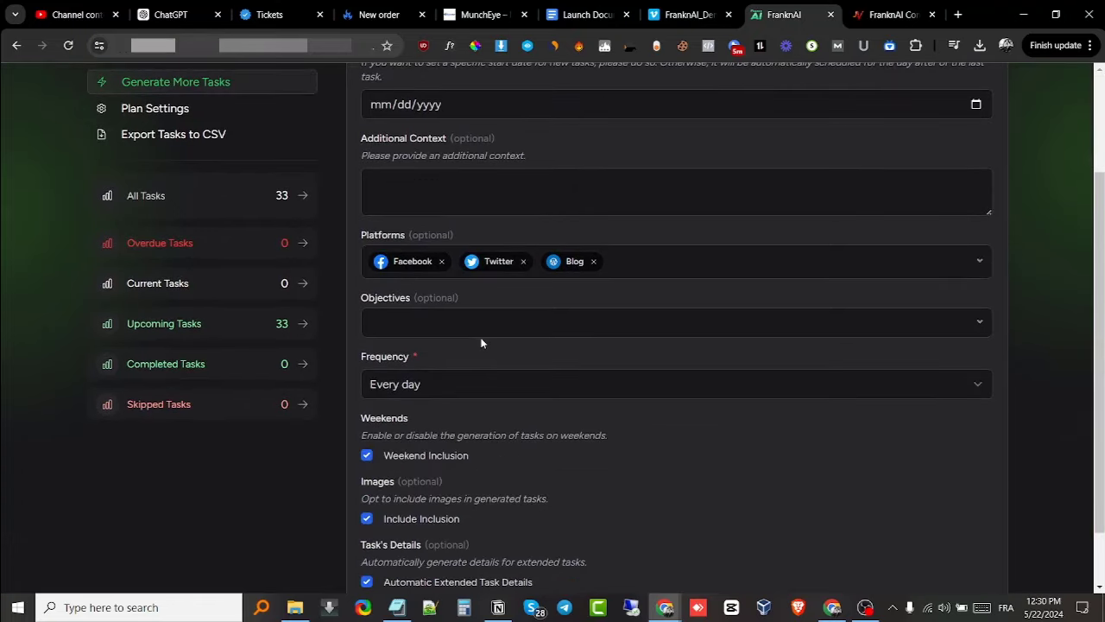
scroll(481, 343, "down", 1)
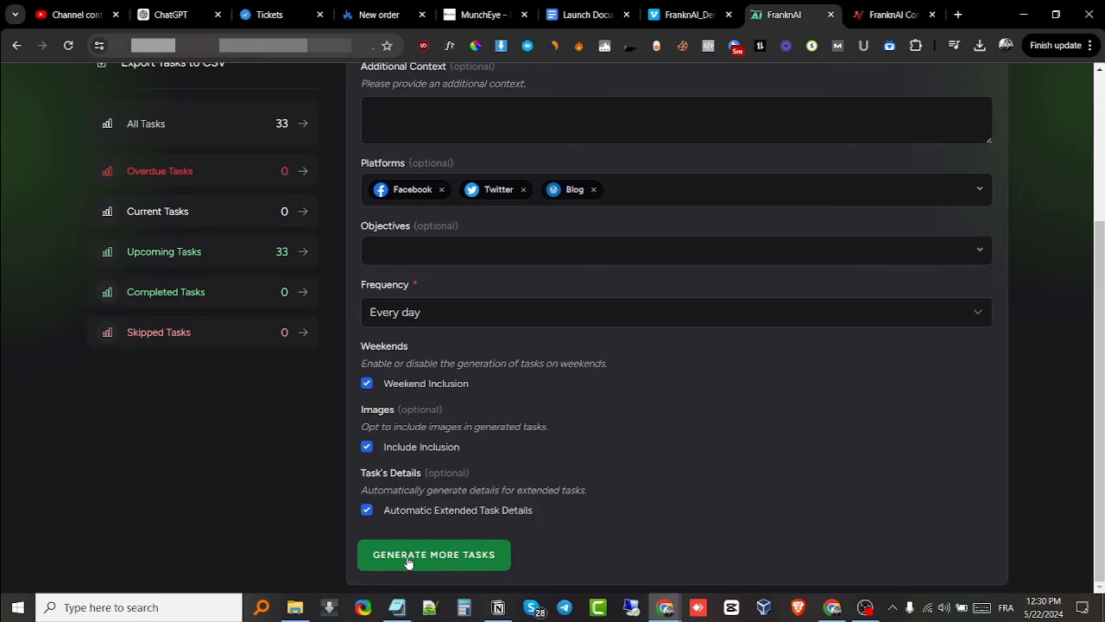
left_click(439, 551)
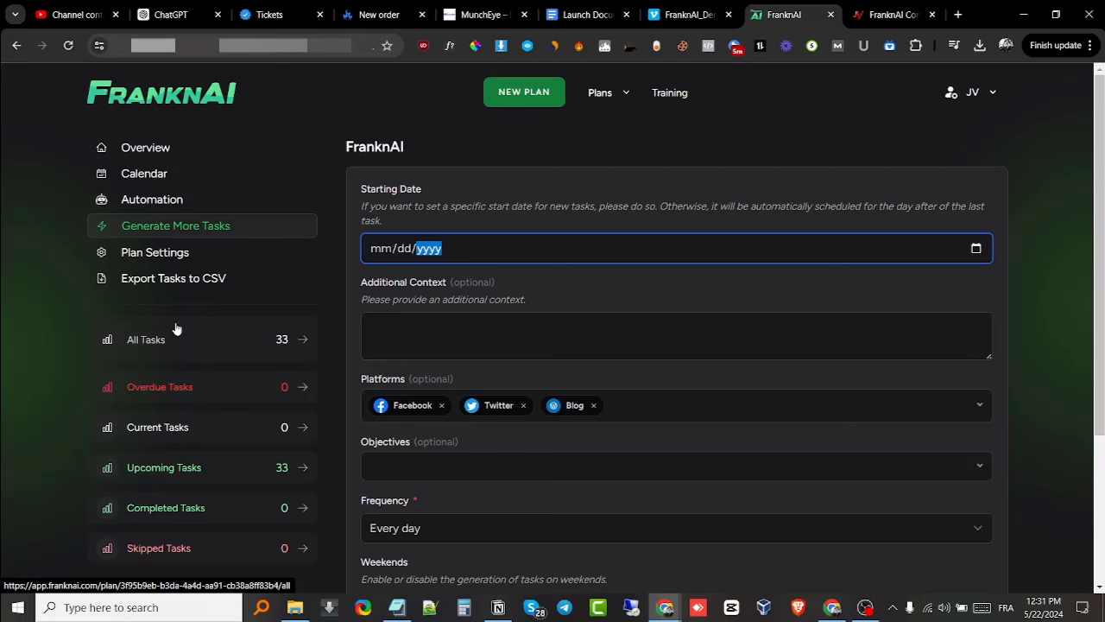
left_click(169, 284)
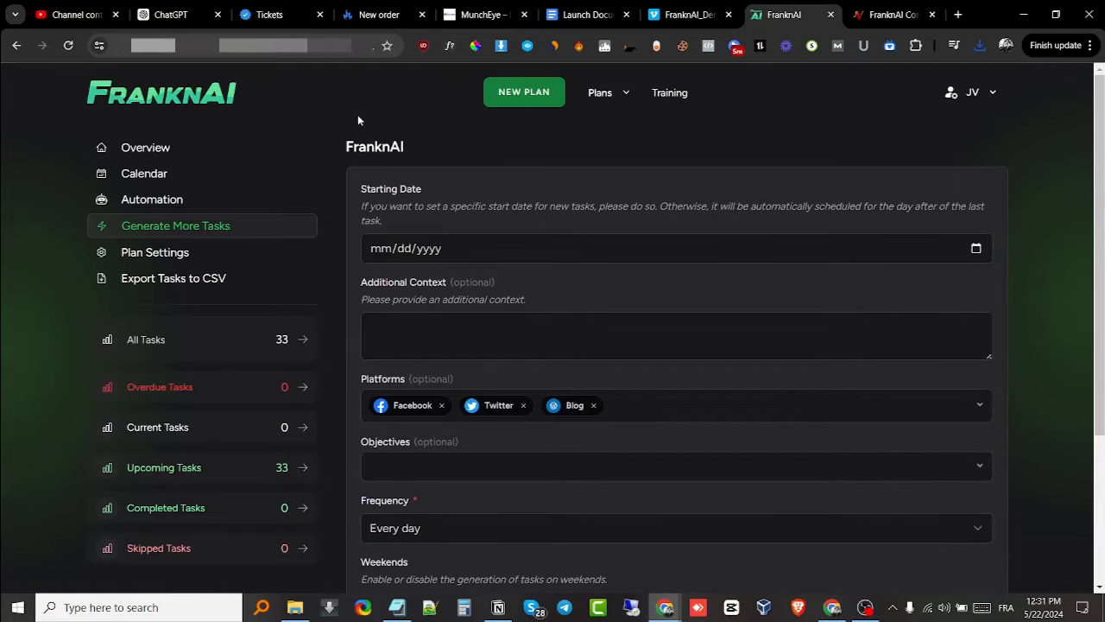
Step: Switch to the FranknAI launch document in Google Docs and highlight the bundle's $50-off coupon code under Funnel, Features & Links
left_click(584, 17)
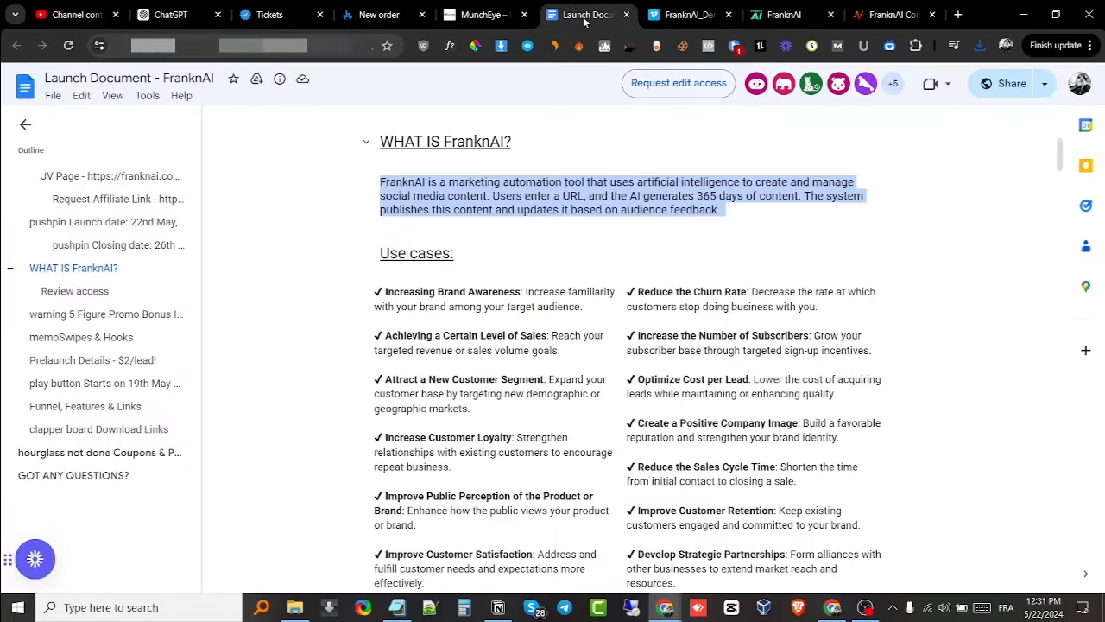
scroll(601, 229, "down", 15)
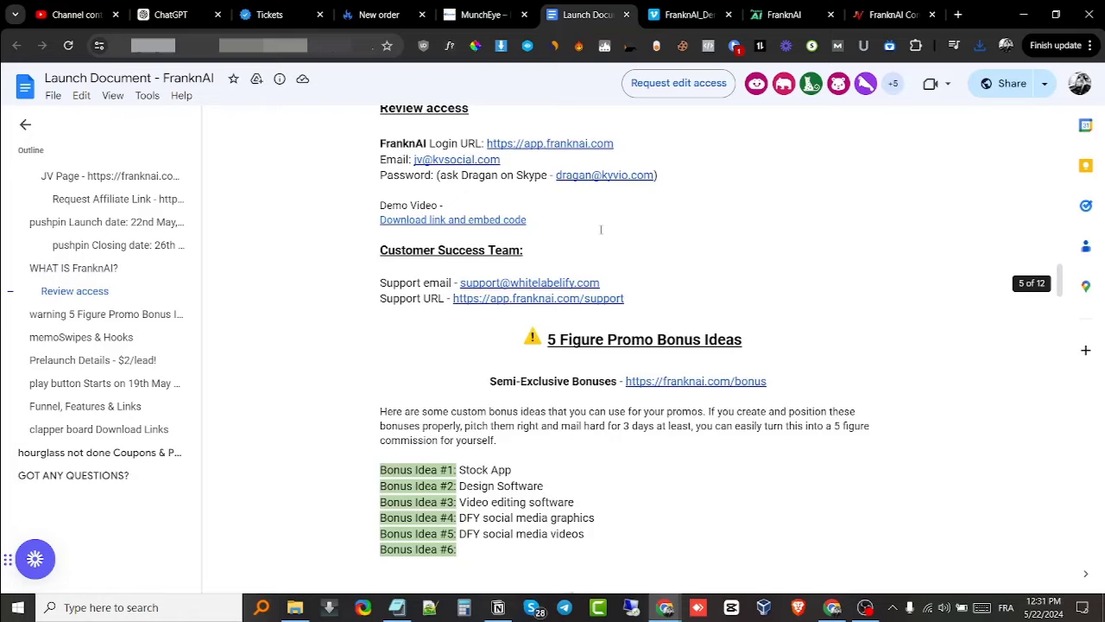
scroll(601, 229, "down", 12)
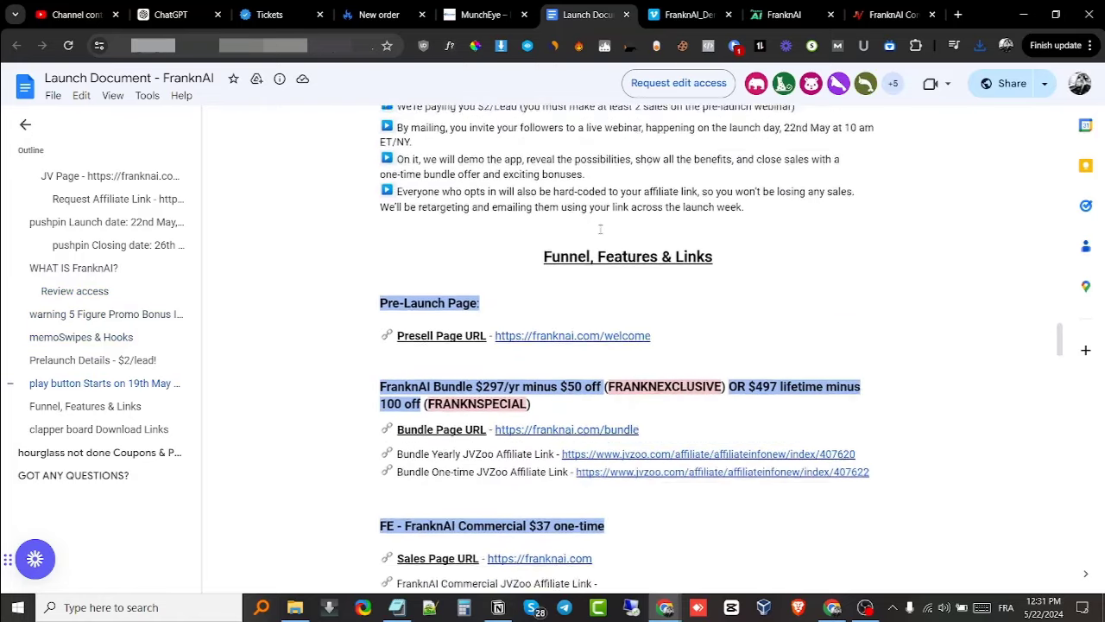
scroll(600, 229, "down", 3)
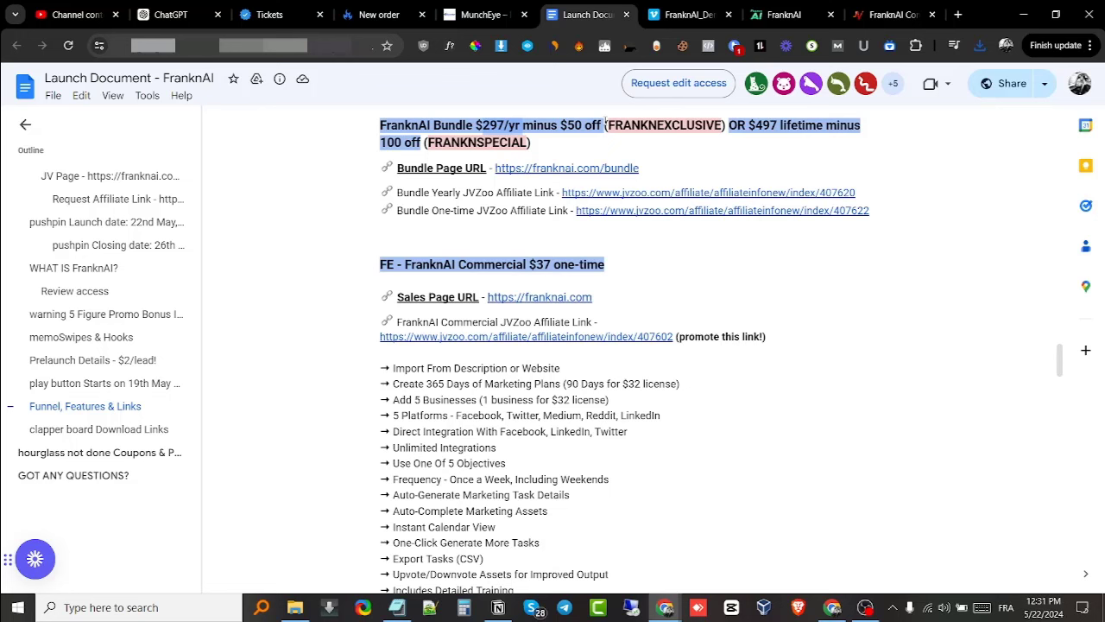
left_click_drag(604, 128, 718, 127)
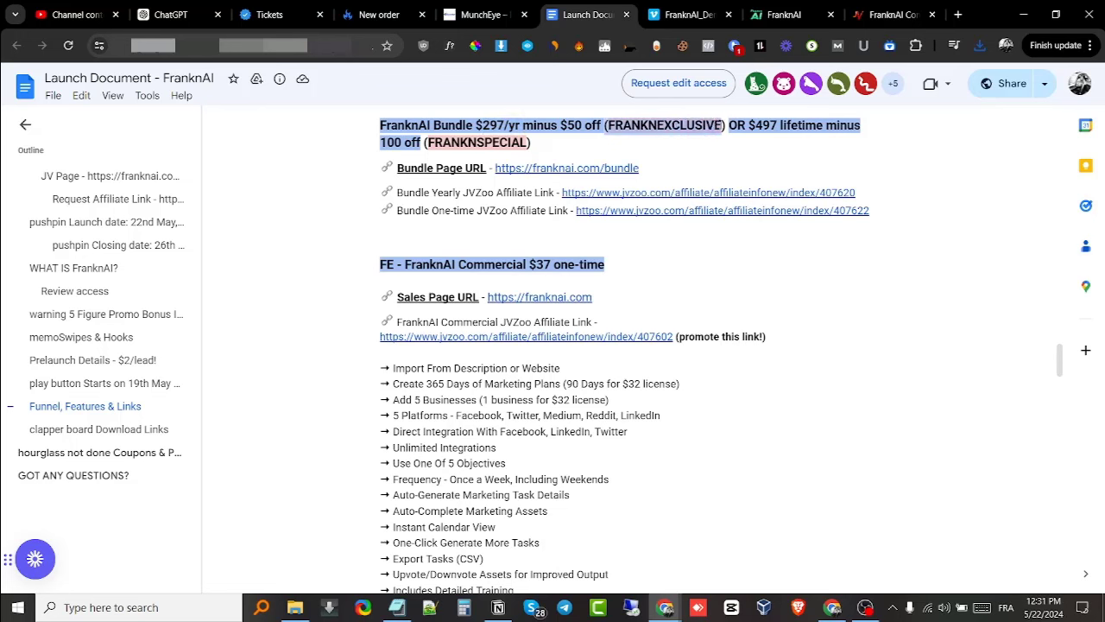
left_click(702, 128)
Step: Highlight the price in the FE - FranknAI Commercial heading and read through that offer's feature list
scroll(555, 178, "down", 1)
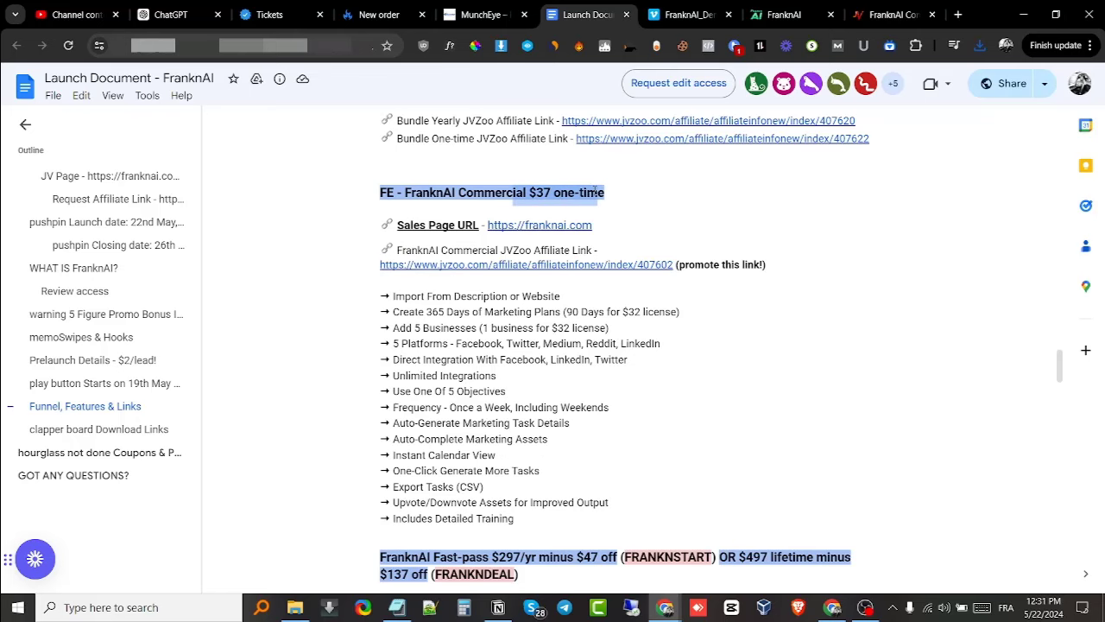
scroll(535, 206, "down", 1)
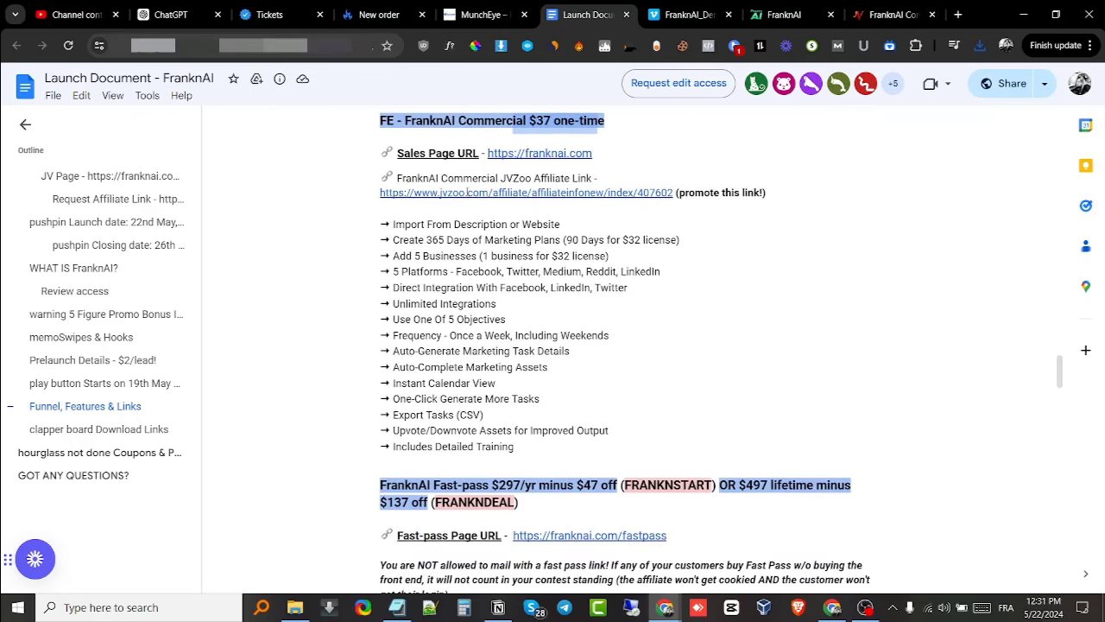
scroll(471, 285, "down", 2)
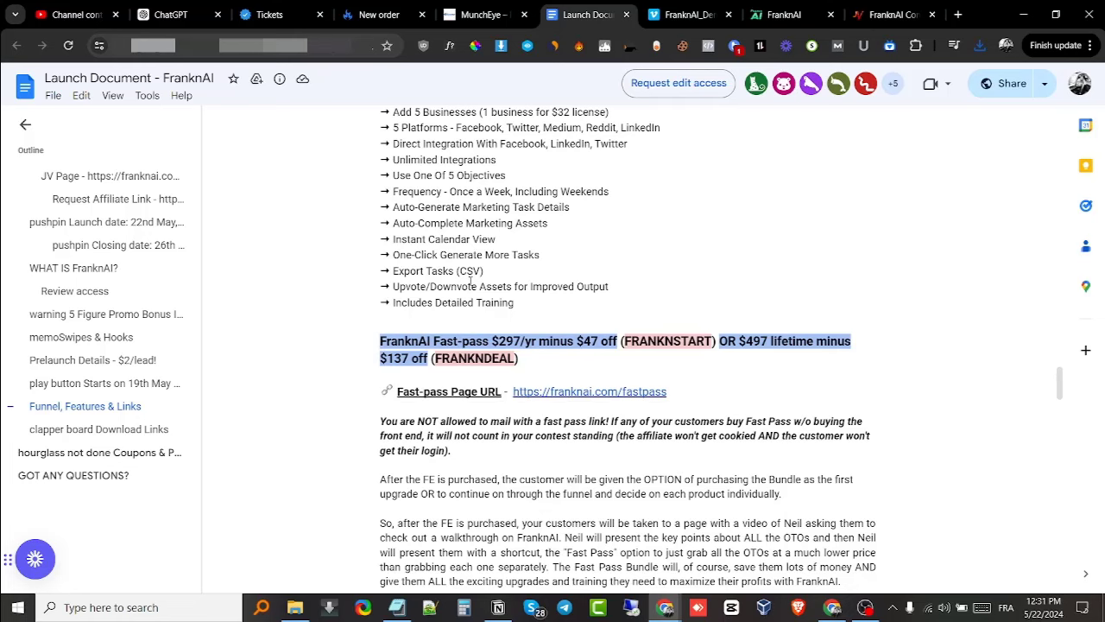
Step: Read the prices and features of the OTO1 FranknAI PRO and OTO2 FranknAI UNLIMITED upgrades
scroll(470, 279, "down", 8)
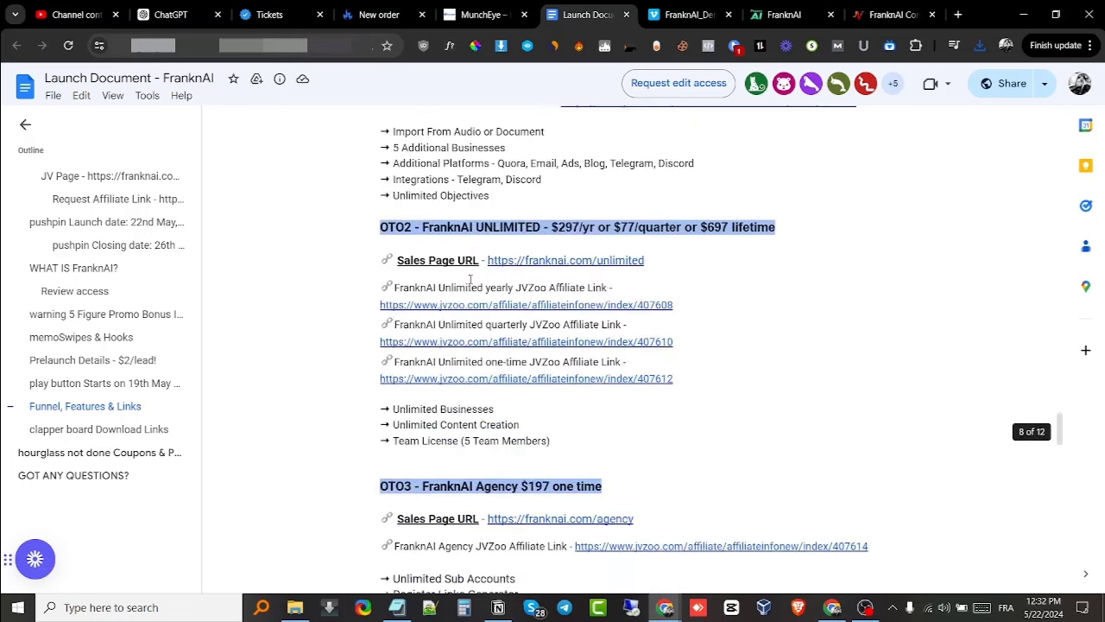
scroll(471, 279, "up", 2)
scroll(471, 276, "up", 1)
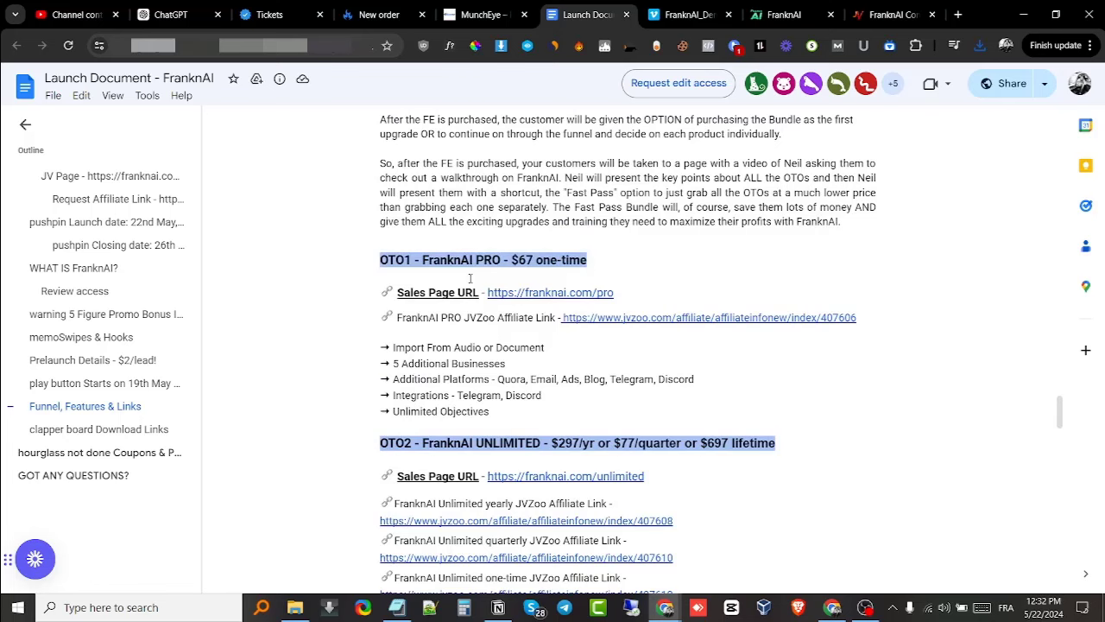
scroll(447, 291, "down", 1)
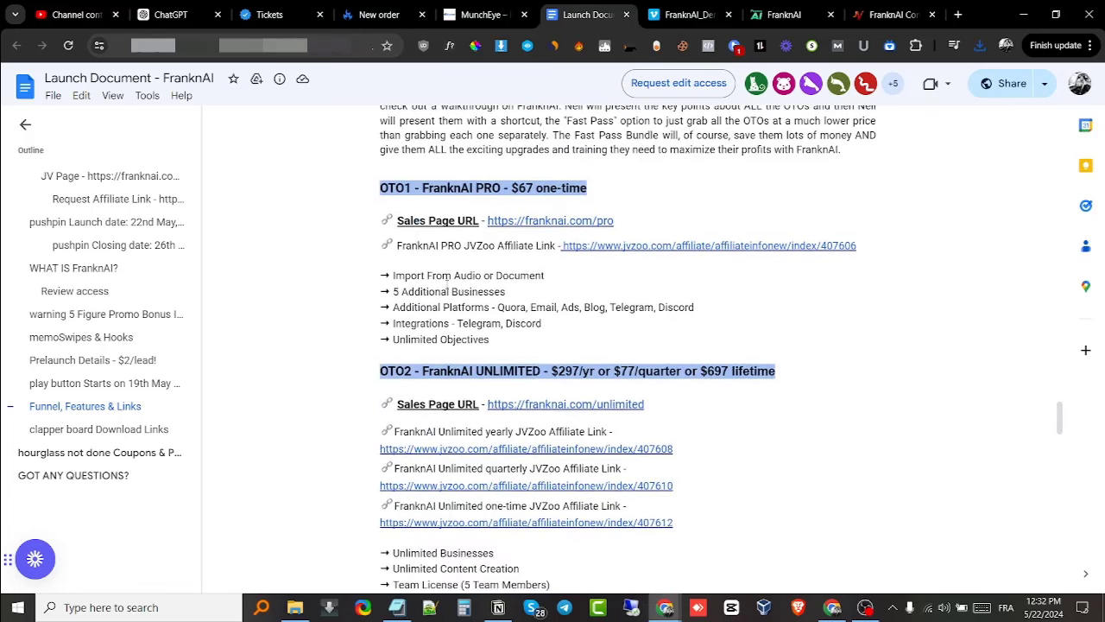
scroll(603, 256, "down", 2)
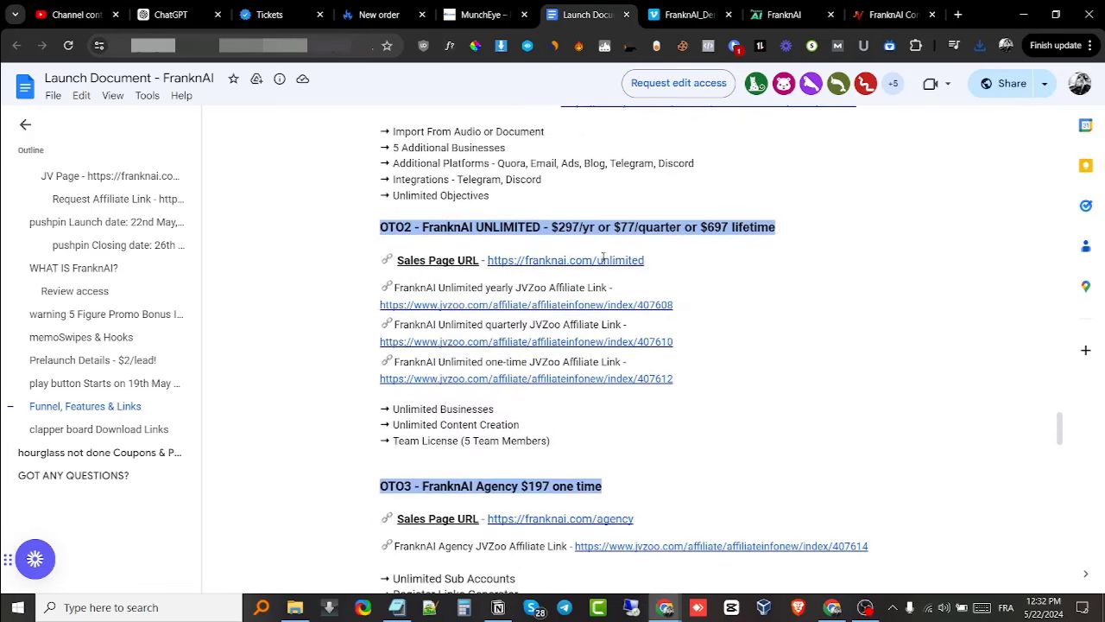
Step: Examine the OTO3 Agency and OTO4 AI Repurpose Domination upgrades, and return to the bundle and FE Commercial pricing
scroll(636, 259, "down", 3)
scroll(555, 278, "down", 6)
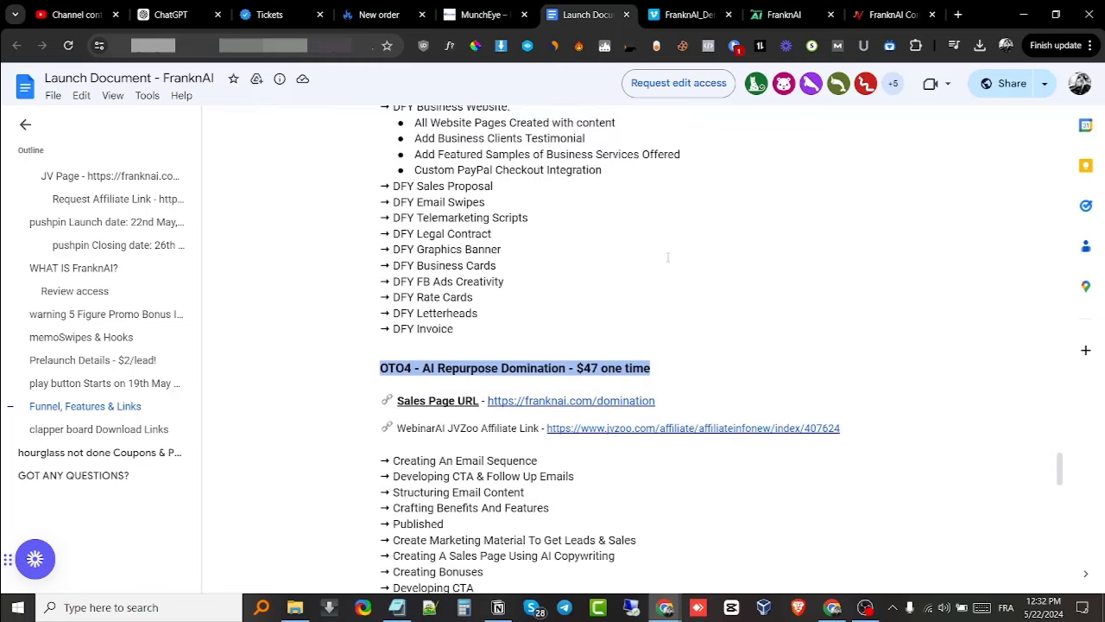
scroll(684, 240, "down", 2)
scroll(682, 239, "up", 5)
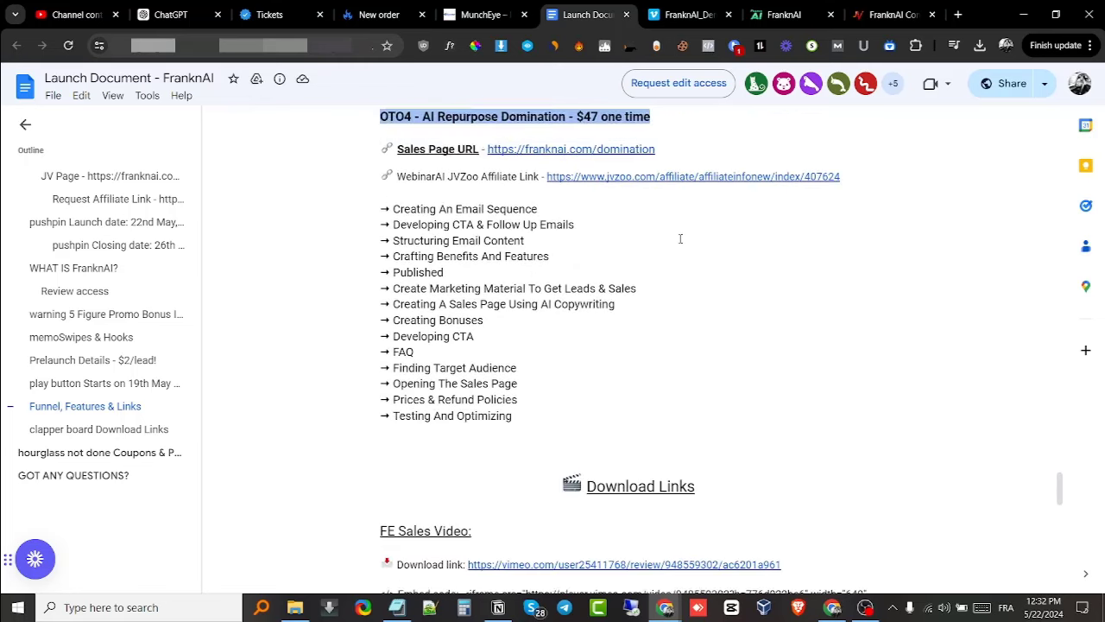
scroll(680, 237, "down", 3)
scroll(679, 238, "up", 15)
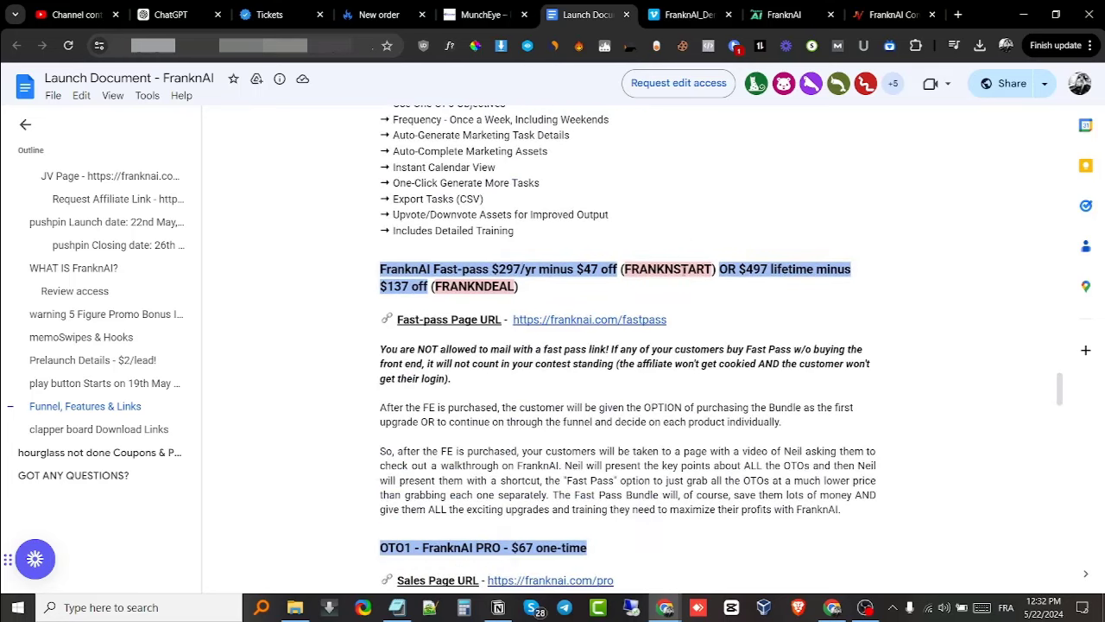
scroll(683, 271, "up", 4)
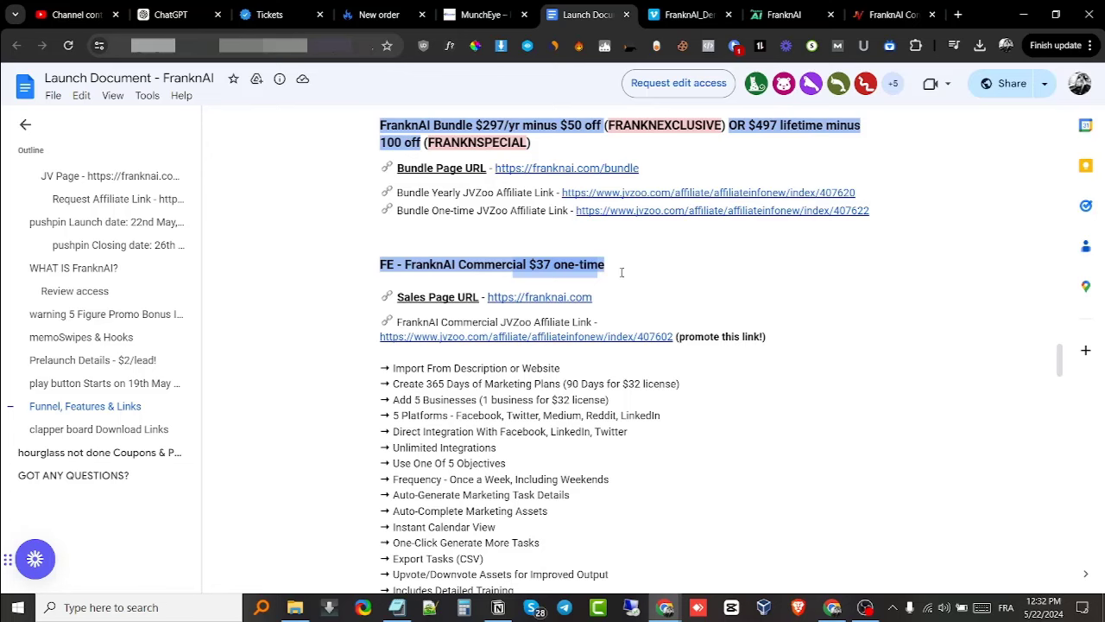